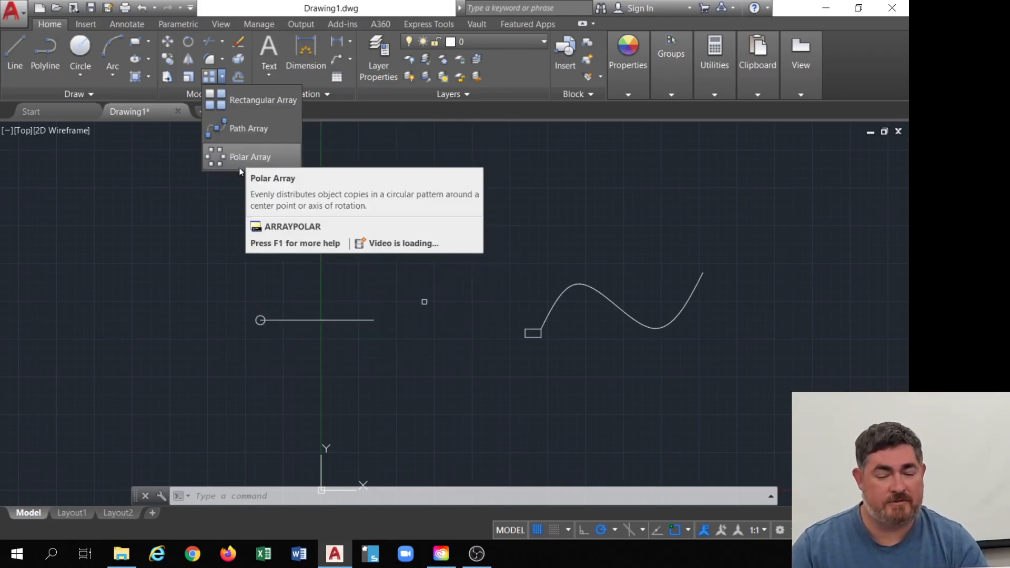
Start a rectangular array of the small square between the horizontal line and the curve
left_click(209, 77)
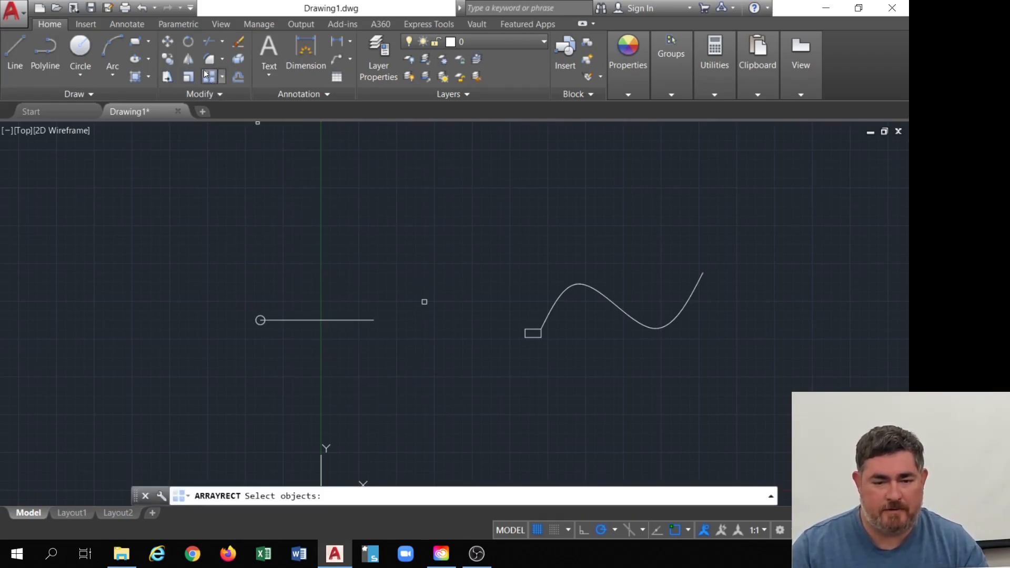
left_click(424, 303)
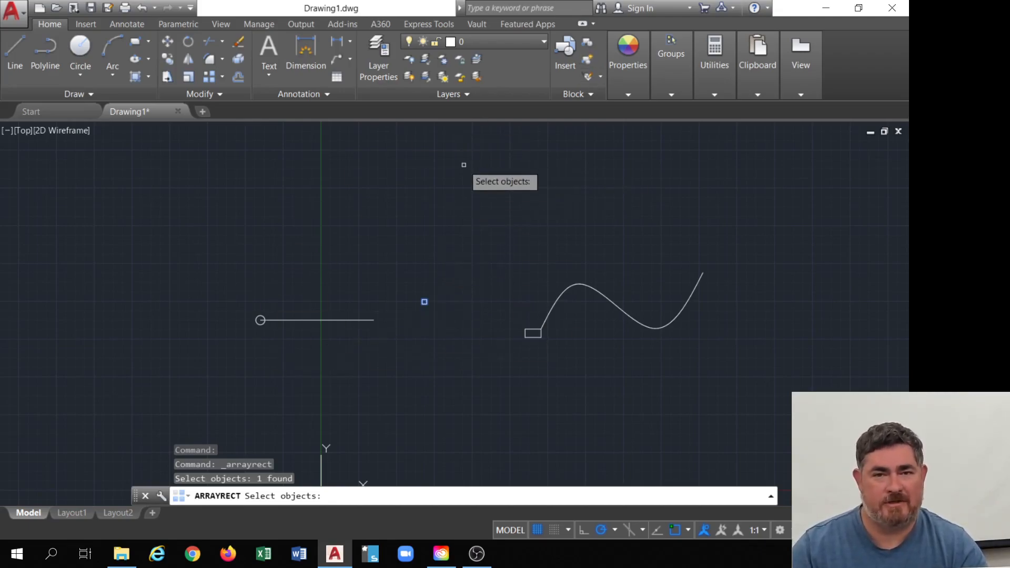
key("Return")
scroll(483, 322, "up", 5)
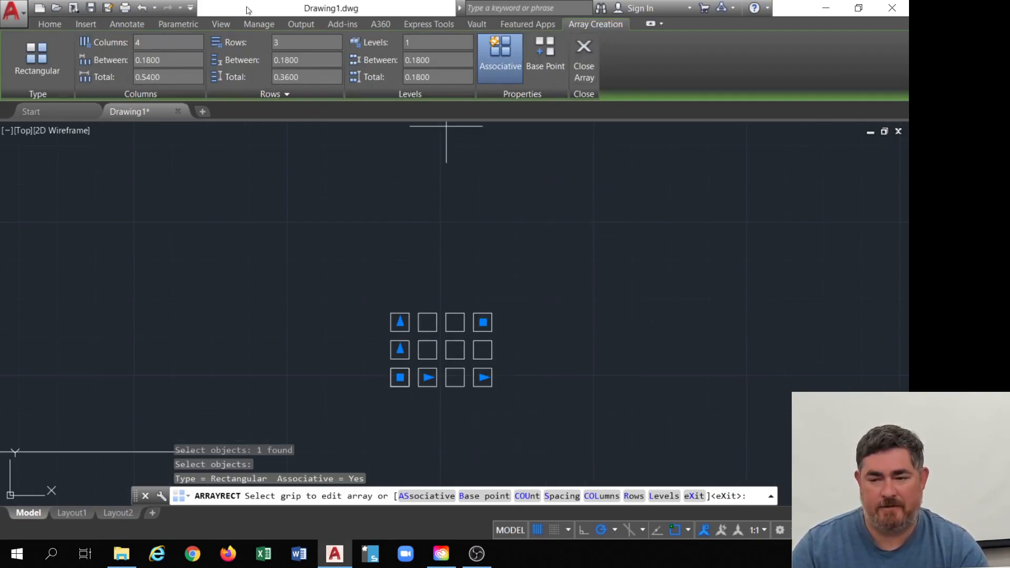
Resize the array of squares with its grips to 8 columns and 5 rows
left_click(483, 321)
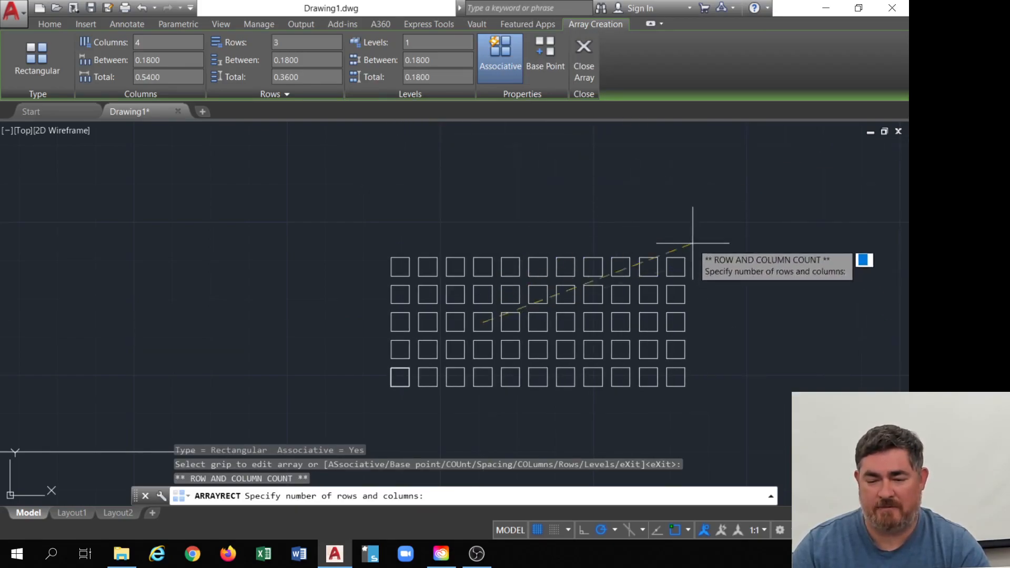
left_click(552, 212)
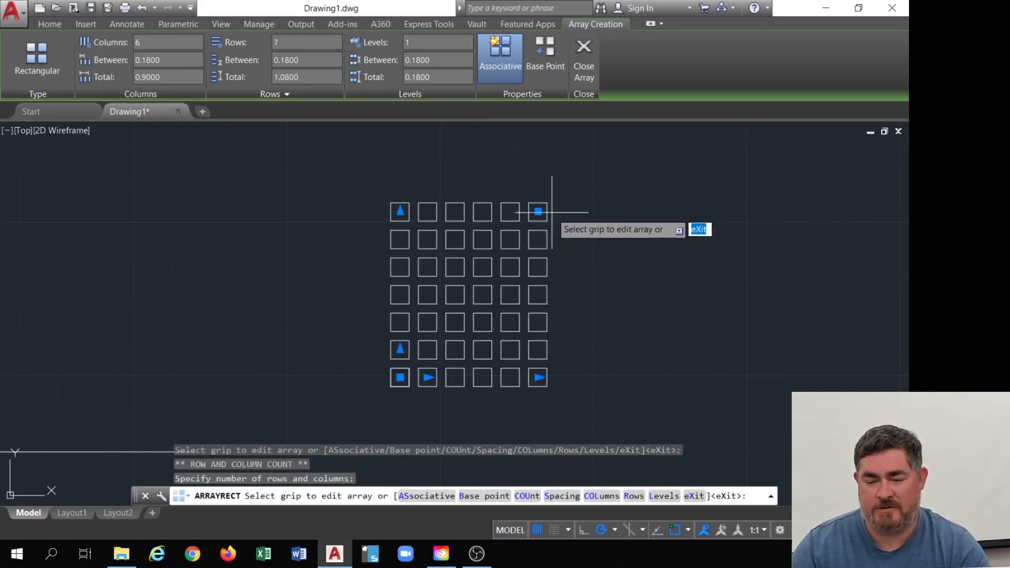
left_click(400, 211)
left_click(403, 260)
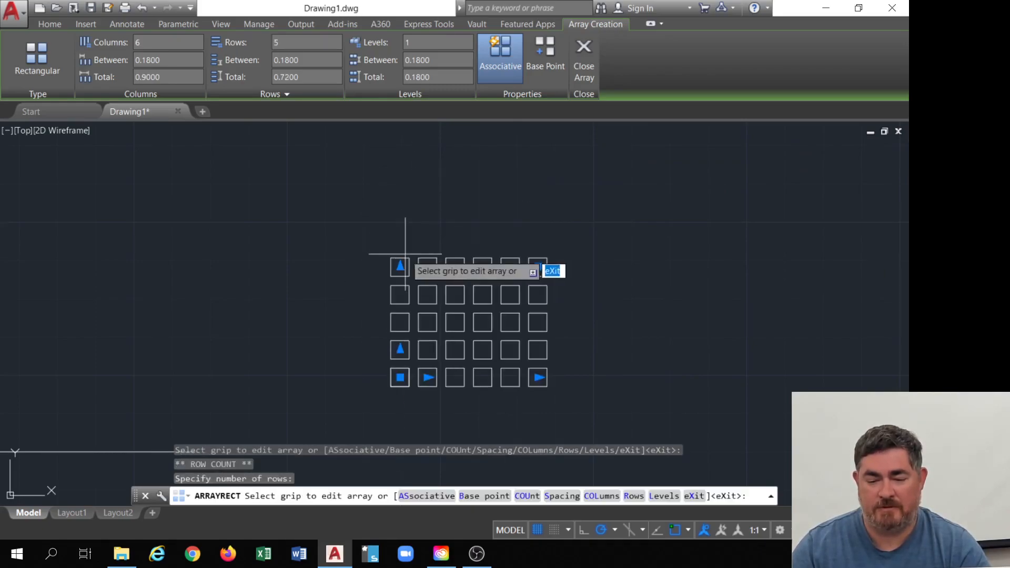
left_click(537, 377)
left_click(600, 377)
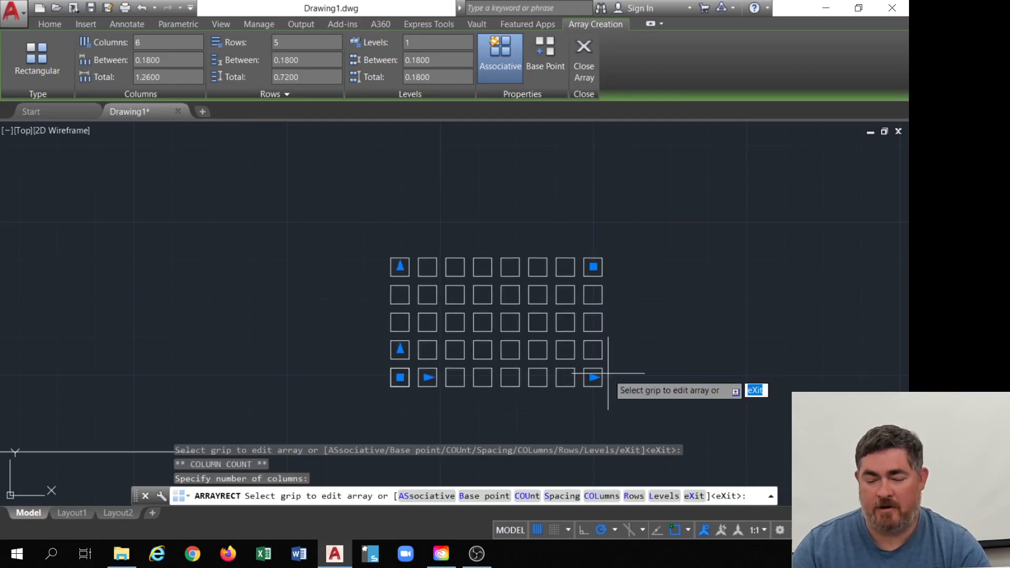
Widen the array with its grips to a column spacing of about 0.31 and a row spacing of about 0.24
left_click(427, 377)
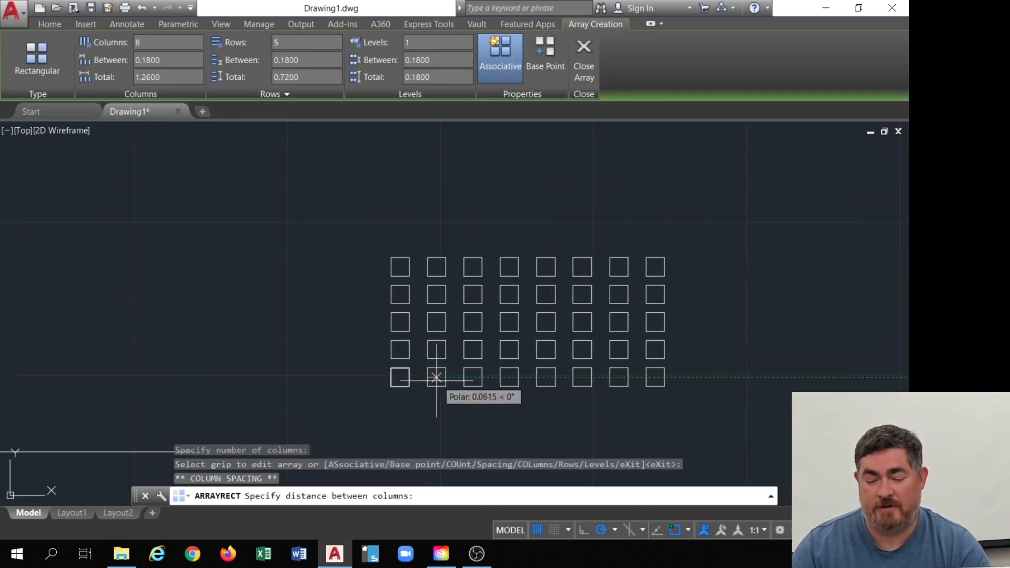
left_click(447, 377)
left_click(400, 350)
left_click(400, 341)
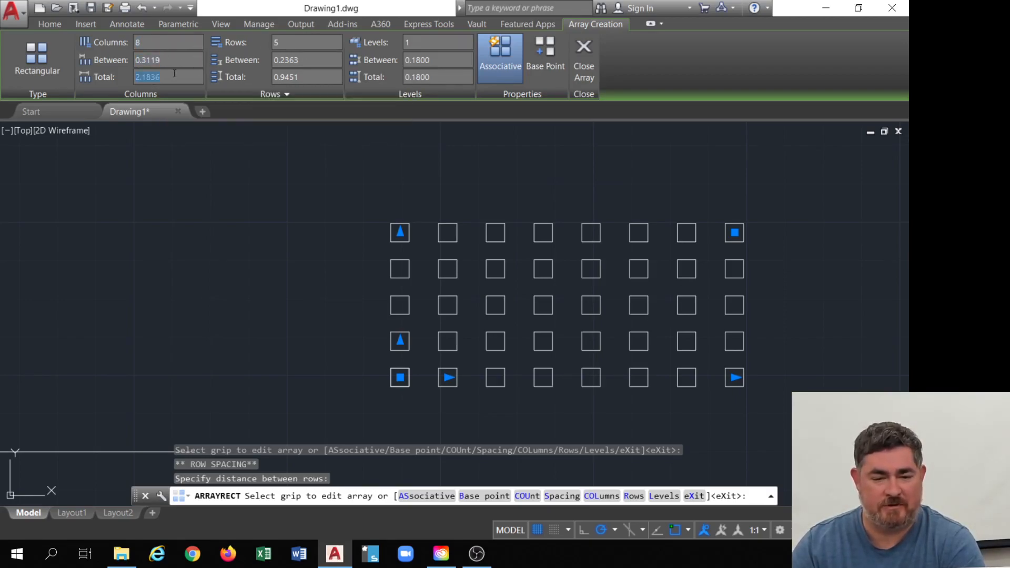
Set the array's total column distance to 2, then give rows and columns an exact spacing of 0.25
type("2")
key("Return")
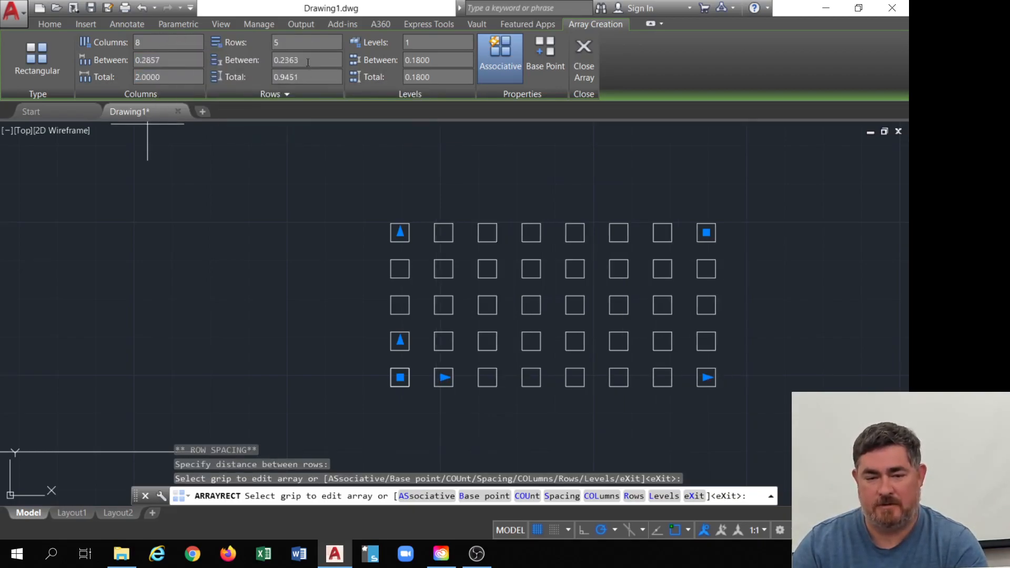
type(".25")
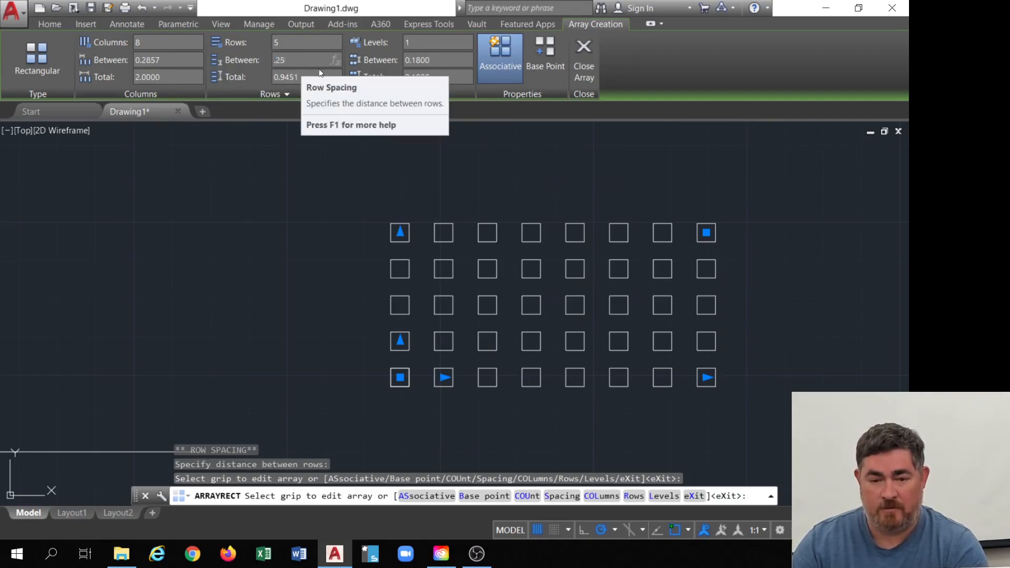
key("Return")
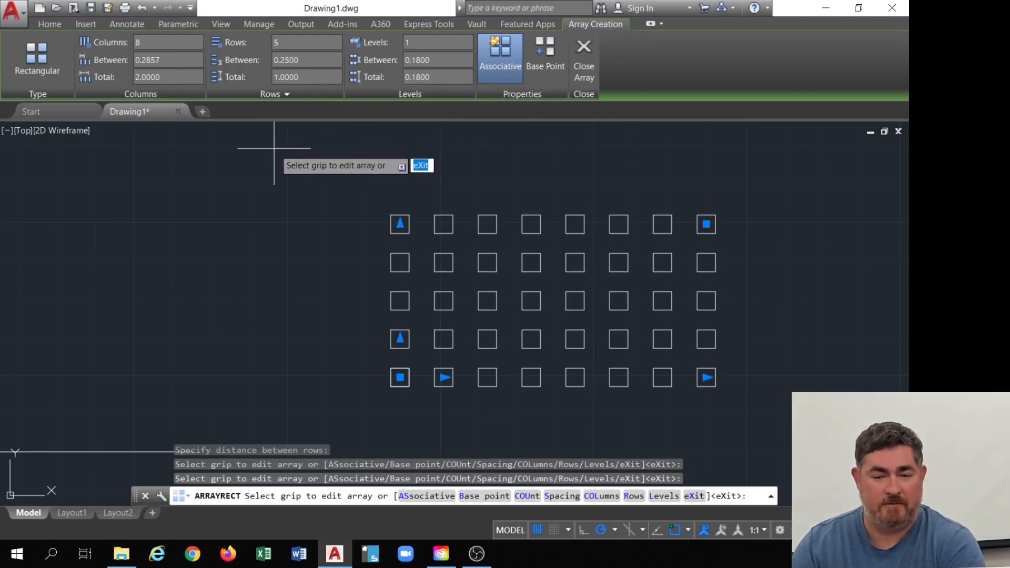
type(".25")
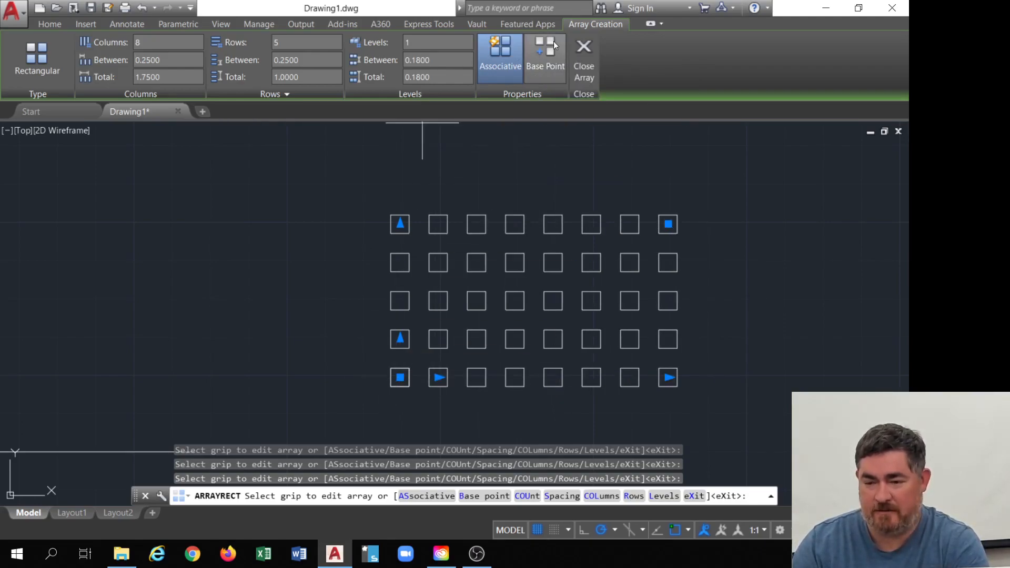
Place the array's base point on the lower-left corner of its lower-left square and finish the array
left_click(540, 48)
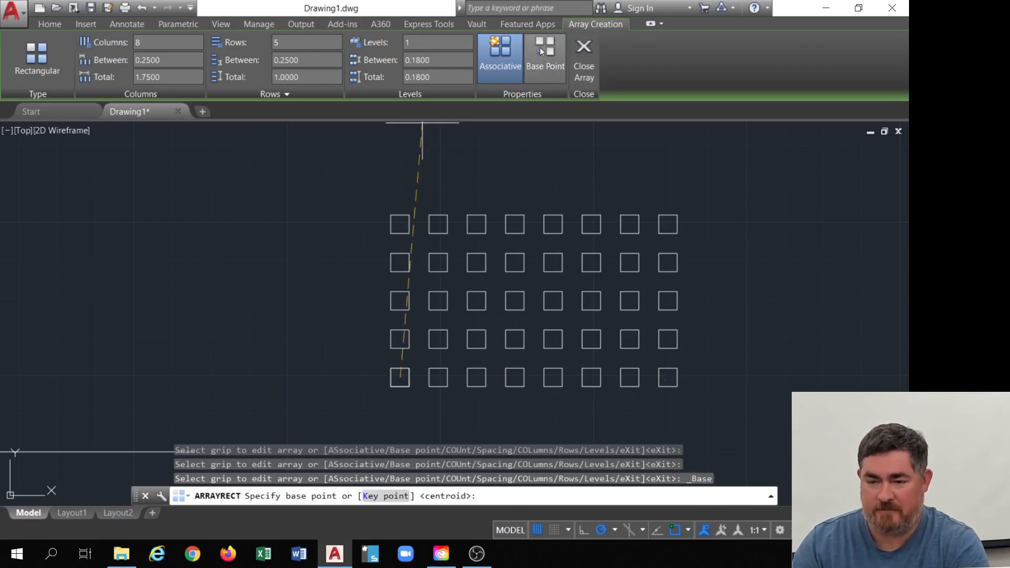
left_click(391, 387)
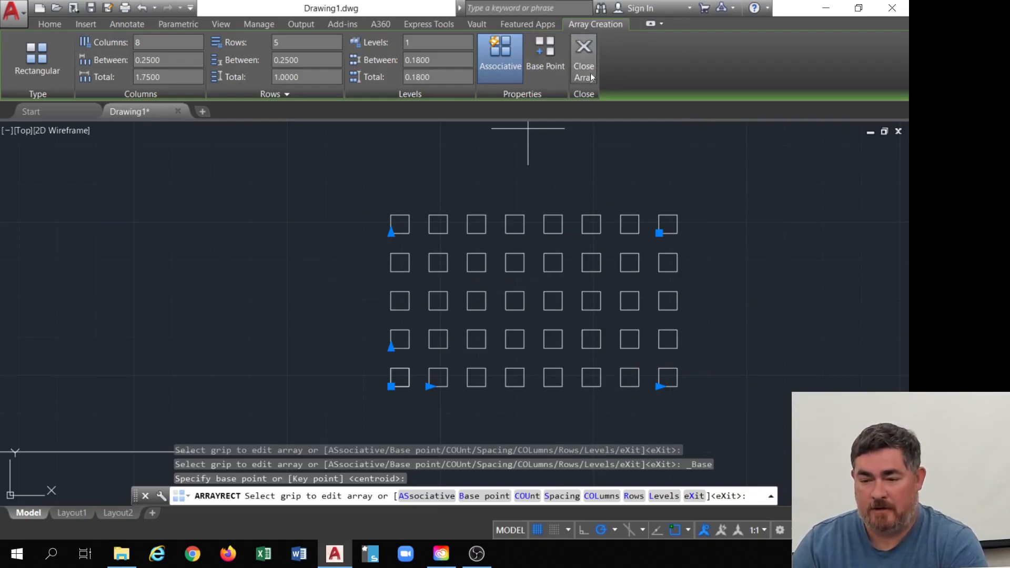
left_click(584, 59)
Try to move the finished array of squares by its base point grip
left_click(402, 383)
left_click(368, 371)
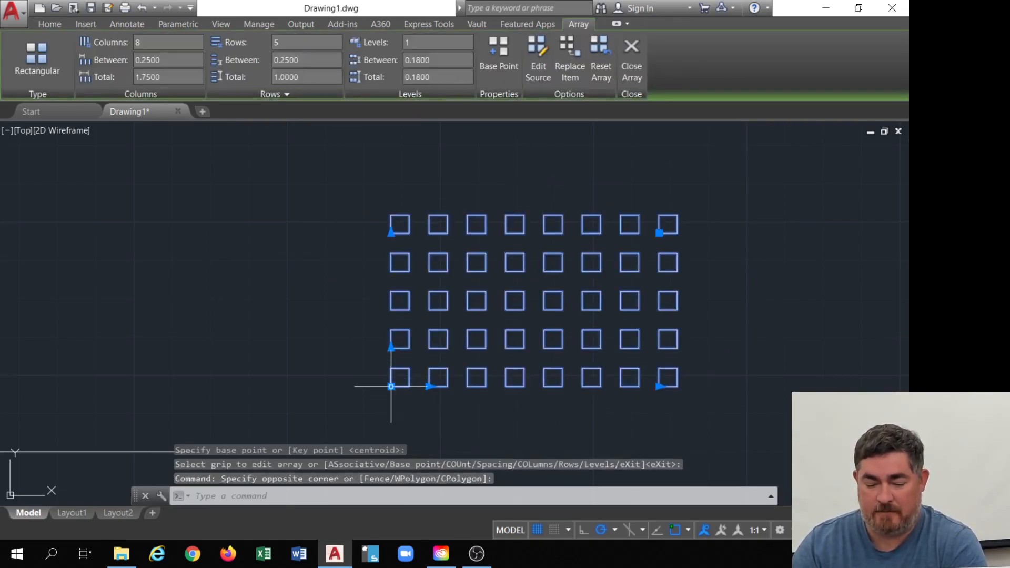
left_click(391, 387)
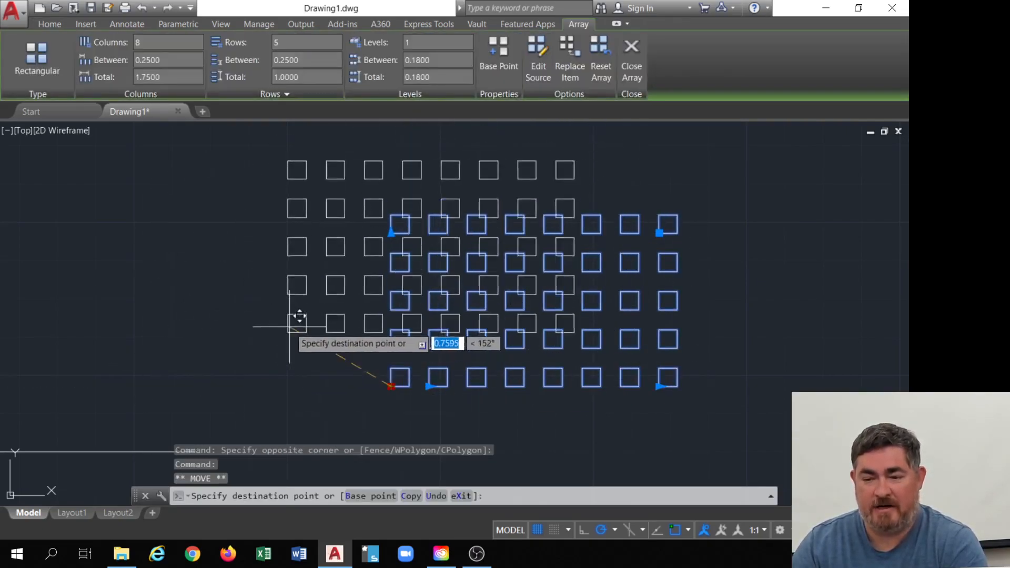
key("Escape")
key("Escape")
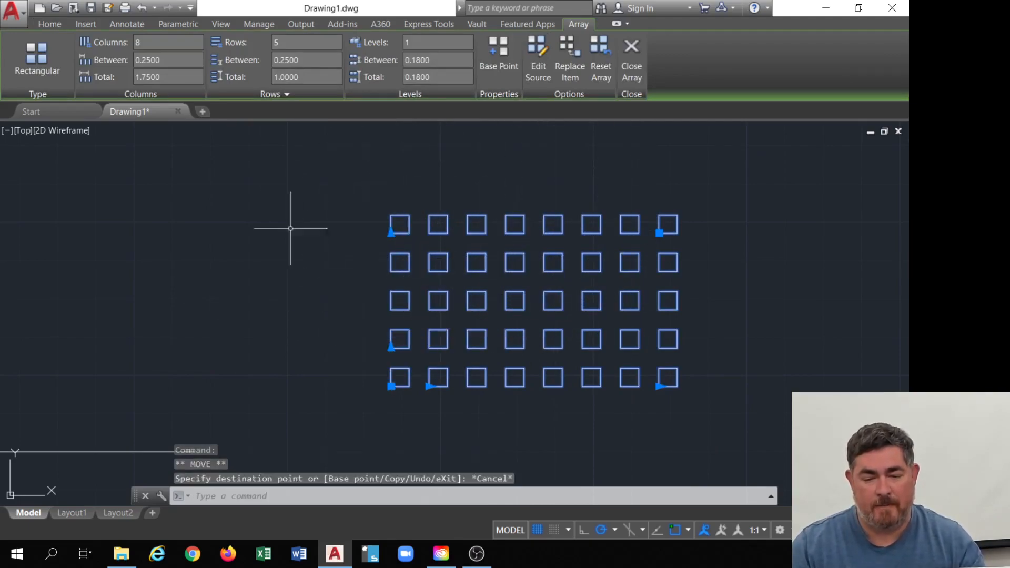
Create a non-associative rectangular array of the rectangle at the curve's start, with 4 columns and 3 rows
left_click(209, 78)
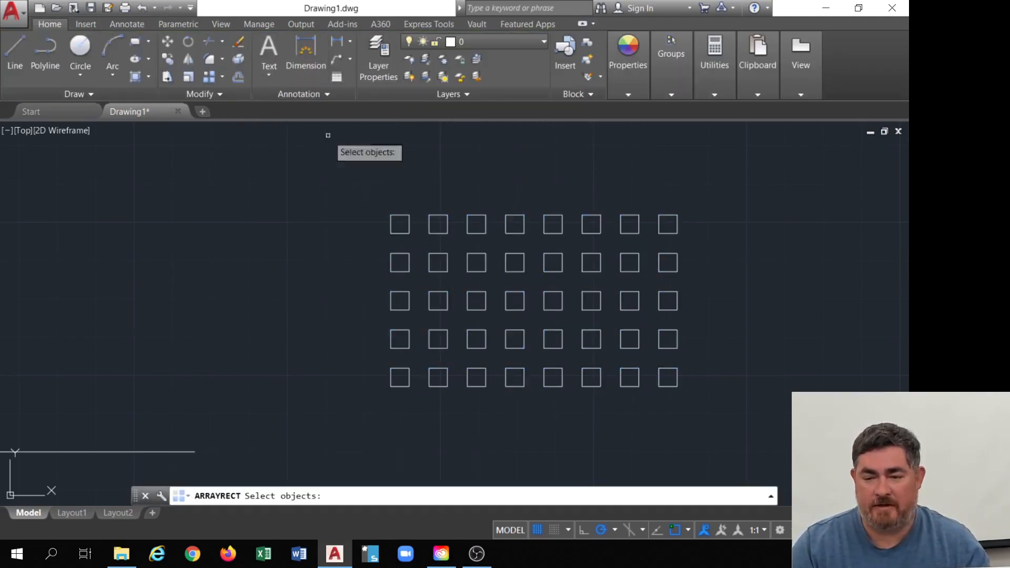
scroll(100, 410, "up", 3)
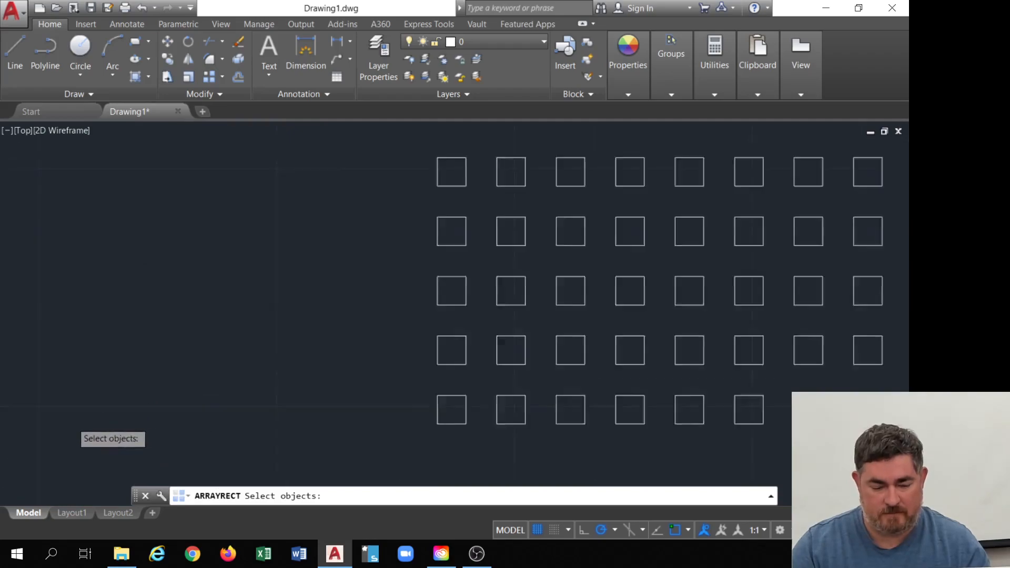
scroll(63, 447, "down", 8)
left_click(242, 450)
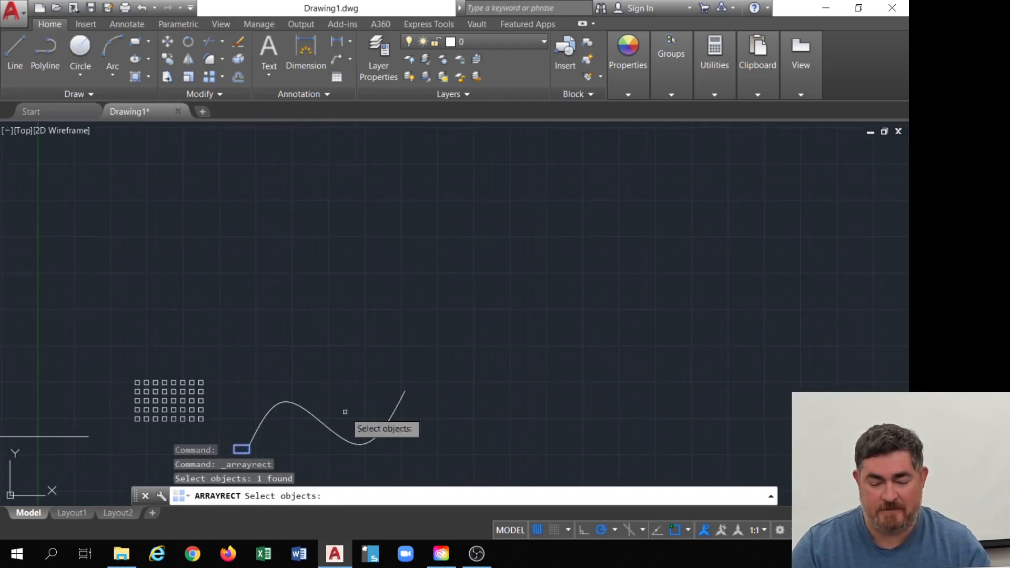
key("Return")
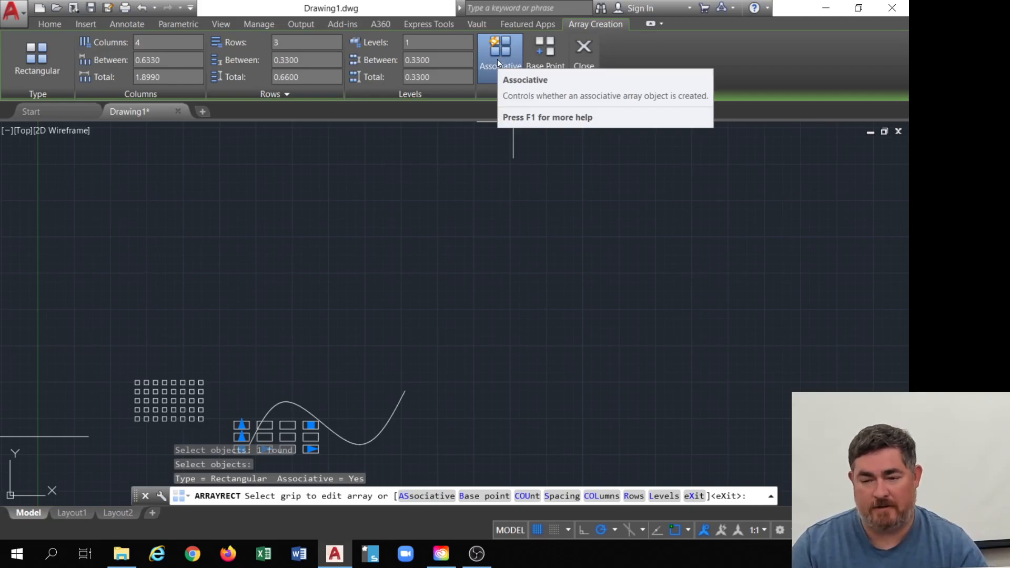
left_click(583, 61)
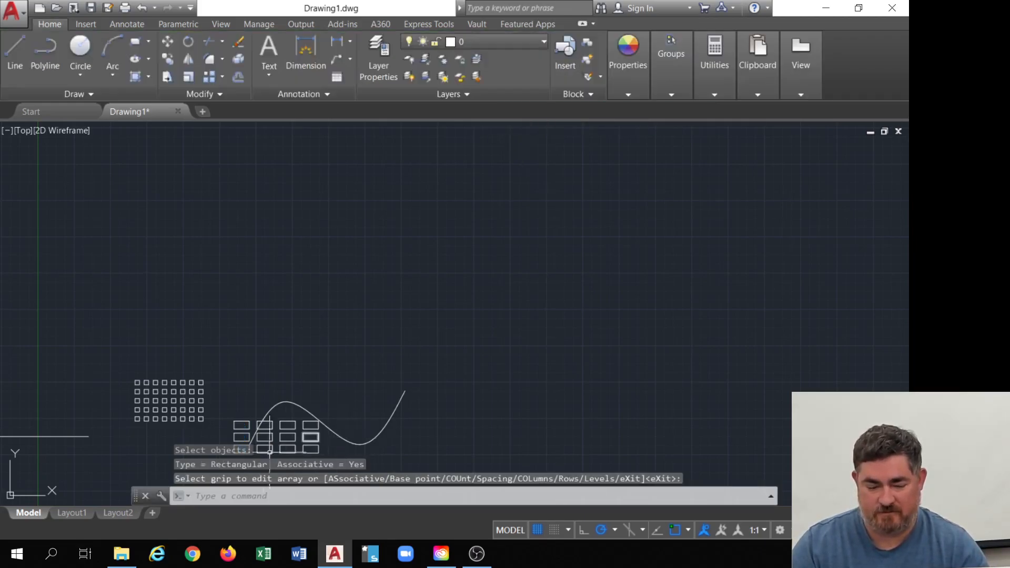
Select single rectangles of the non-associative array and the associative array of squares to compare how they select
left_click(242, 422)
scroll(520, 261, "up", 2)
mouse_move(519, 261)
middle_mouse_down()
mouse_move(668, 178)
mouse_move(816, 121)
middle_mouse_up()
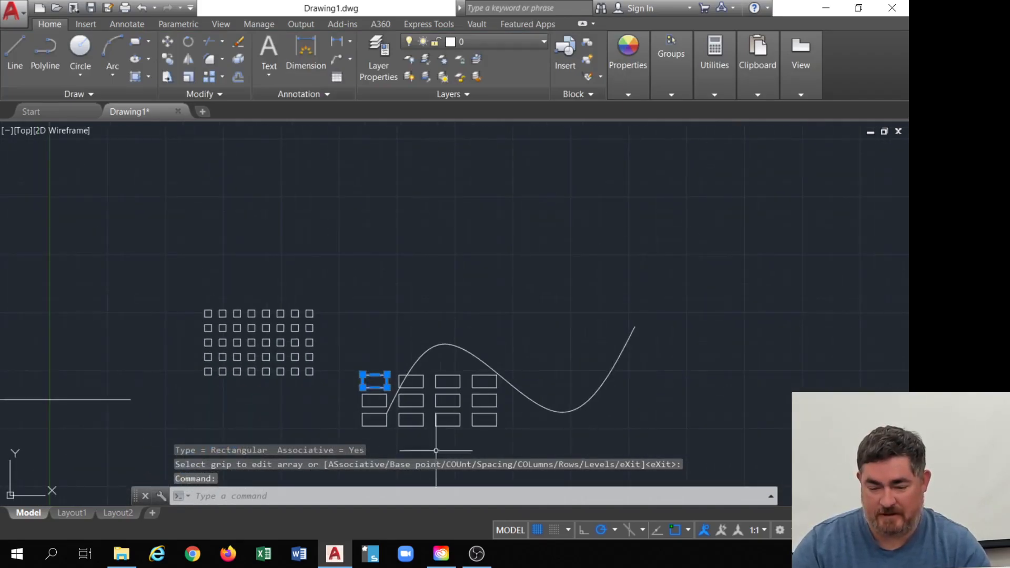
left_click(448, 396)
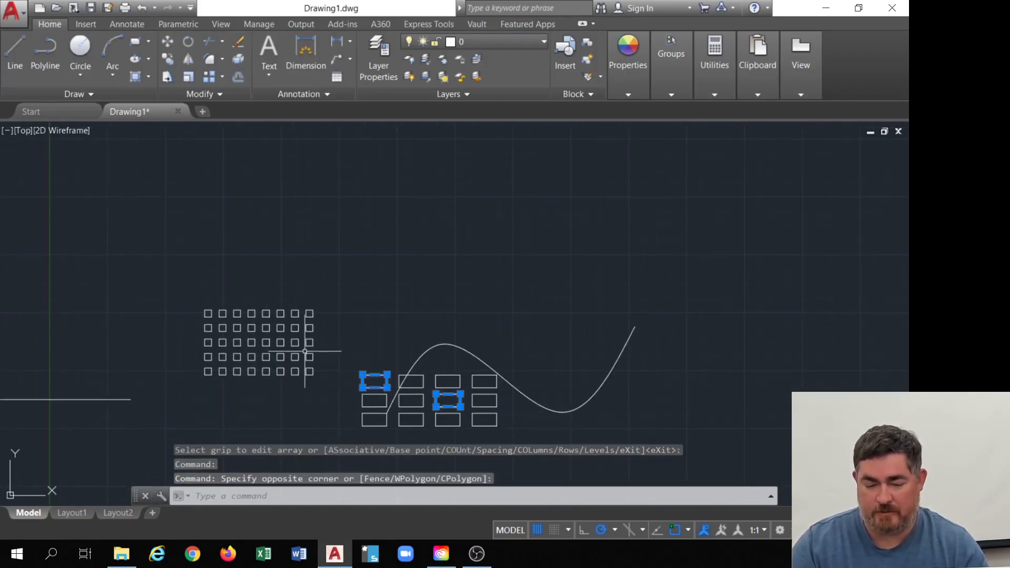
left_click(307, 343)
key("Escape")
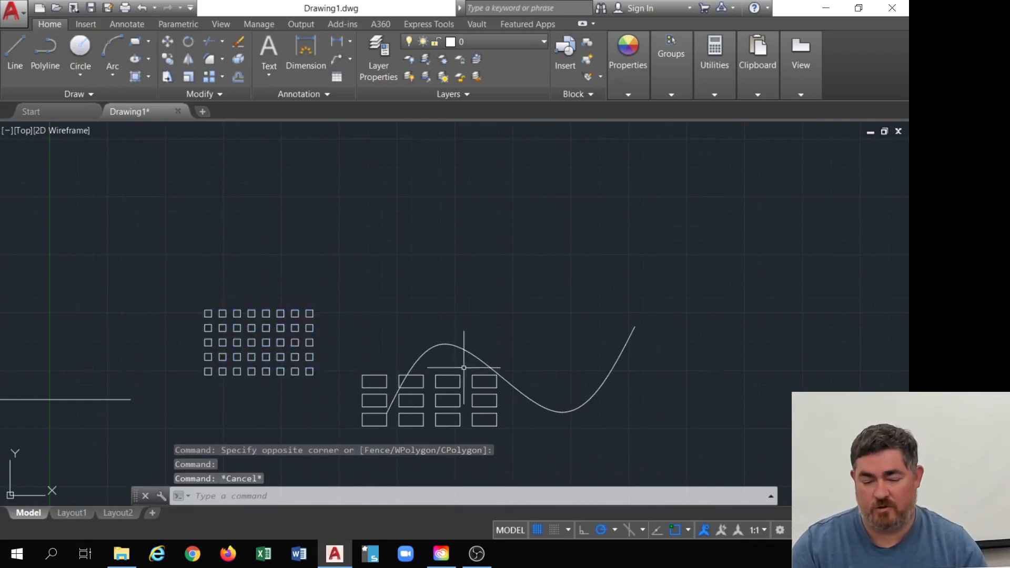
Delete the 11 arrayed copies of the rectangle, keeping only the original at the curve's start
left_click(346, 361)
left_click(509, 412)
left_click(397, 441)
left_click(516, 363)
key("Delete")
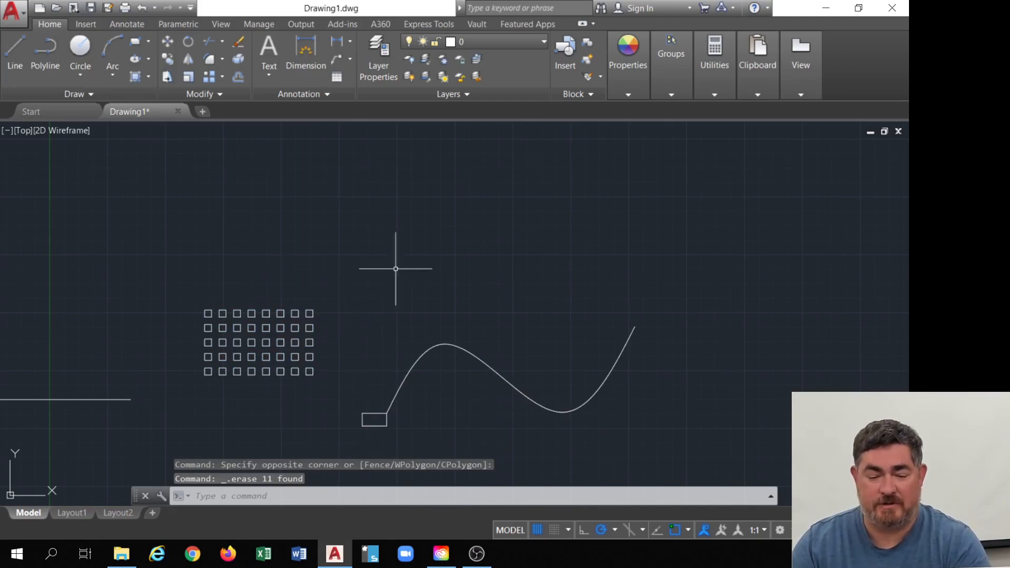
Open the source objects of the array of squares for editing through one of its squares
middle_click_drag(385, 274, 403, 268)
left_click(313, 325)
left_click(295, 326)
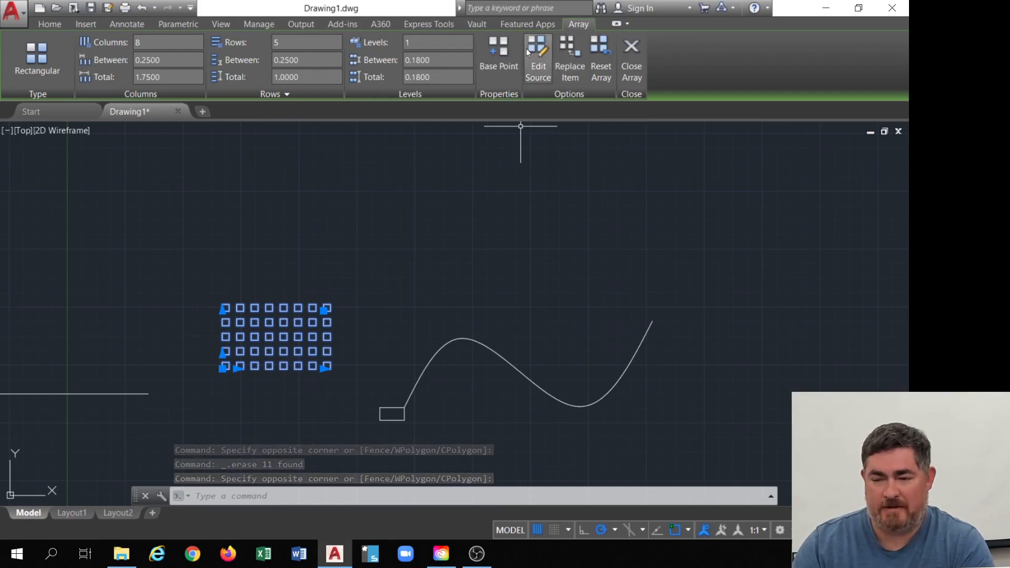
left_click(539, 70)
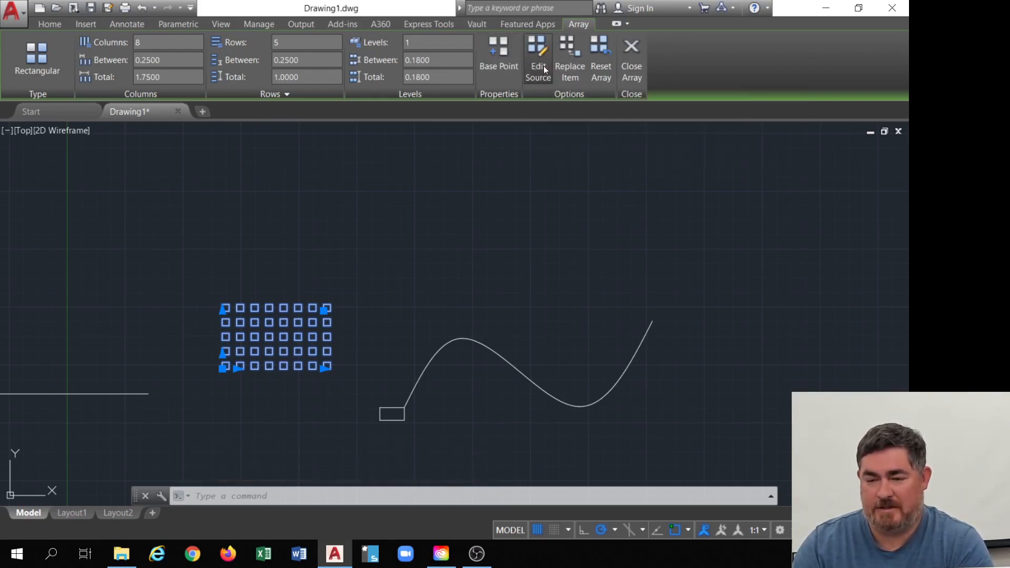
scroll(217, 370, "up", 2)
scroll(217, 370, "up", 6)
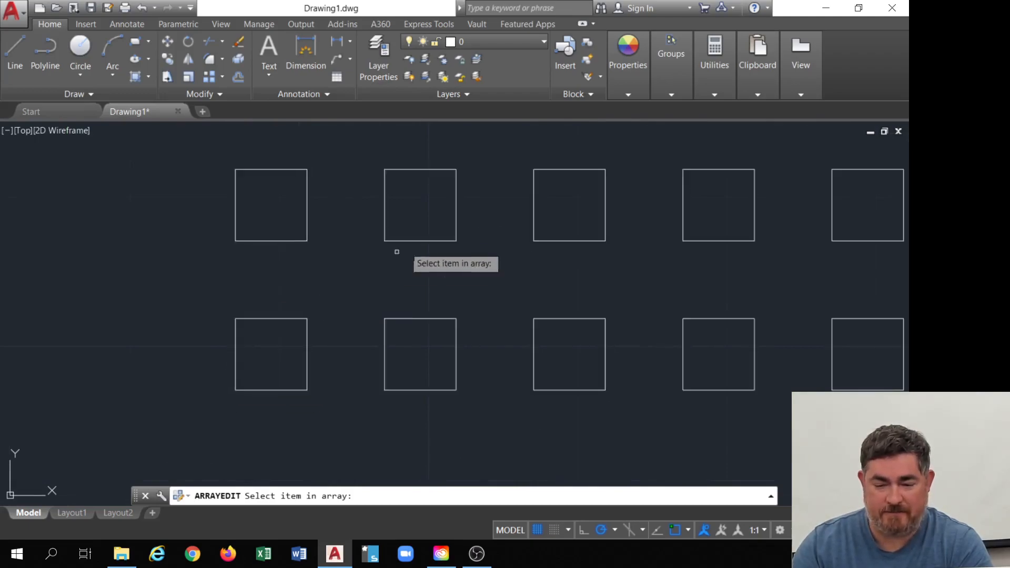
left_click(417, 244)
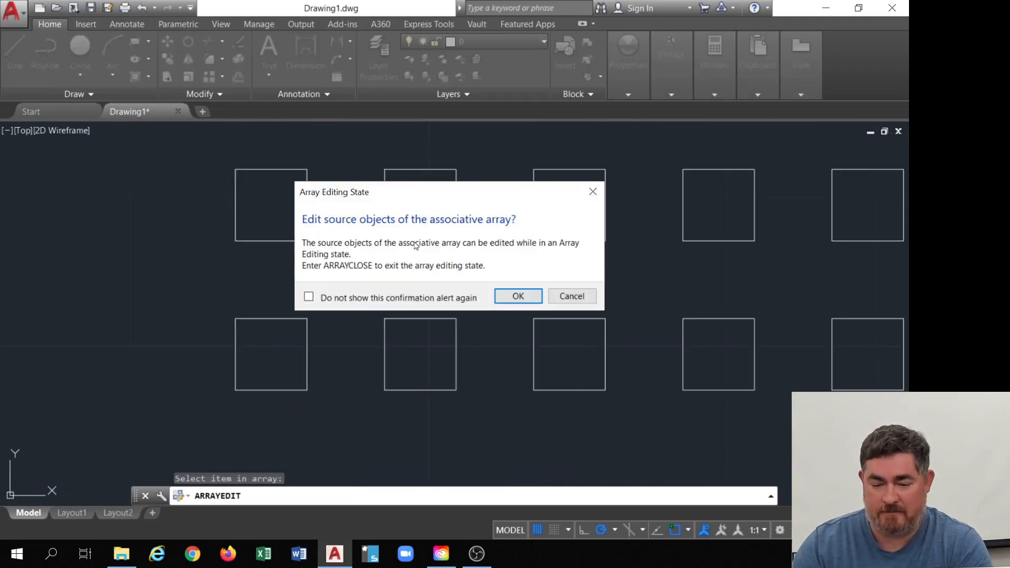
left_click(518, 296)
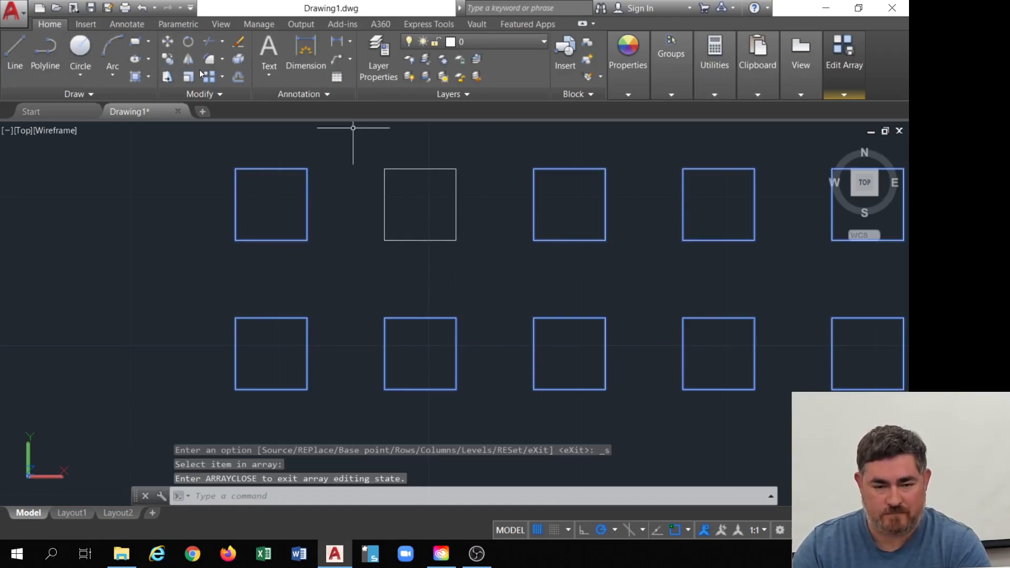
Draw a short diagonal line about 0.065 long inside the source square
type("l")
key("Return")
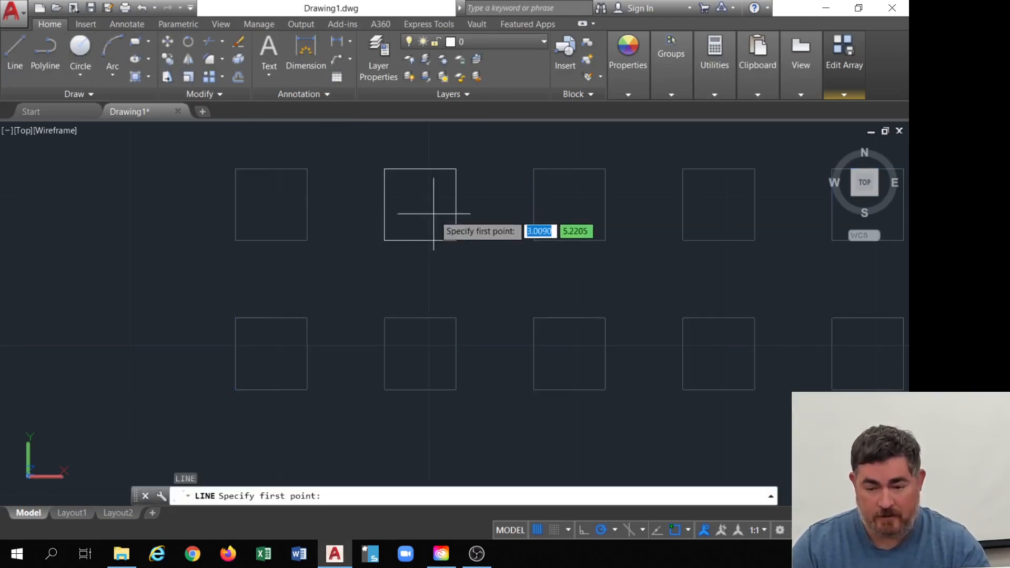
left_click(448, 200)
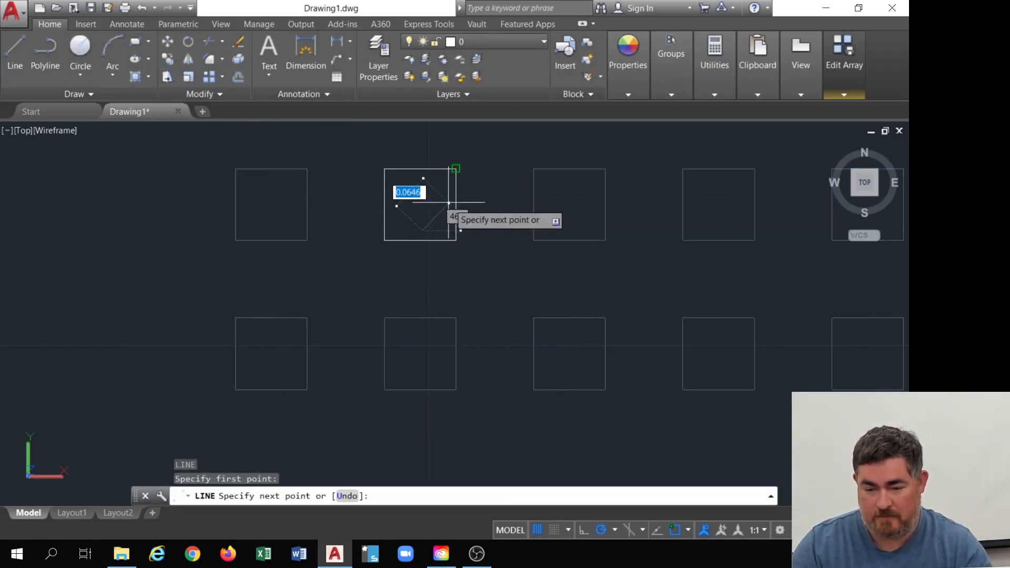
left_click(422, 230)
key("Return")
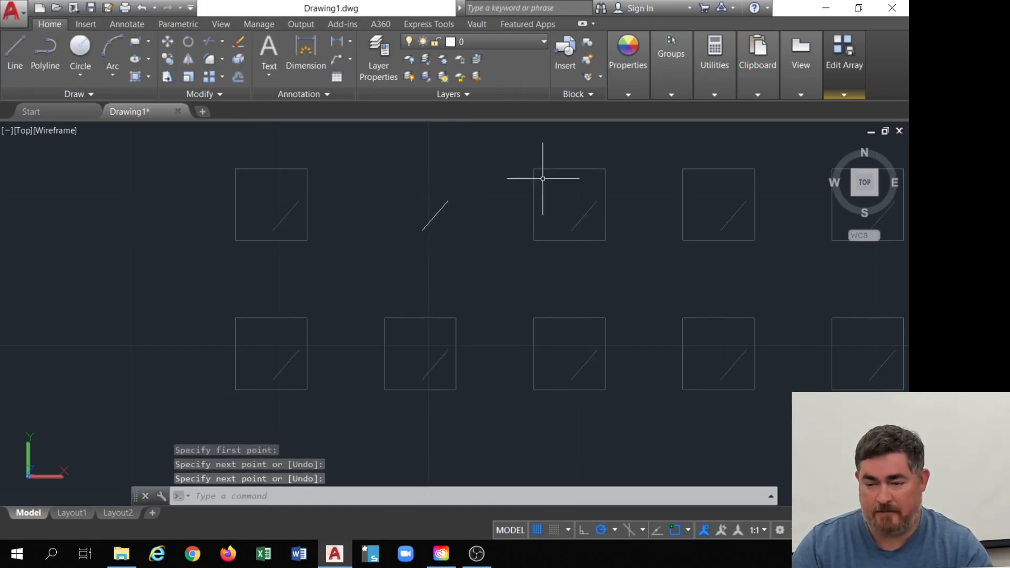
Save the changes to the source objects so the diagonal line is applied to every square of the array
mouse_move(863, 94)
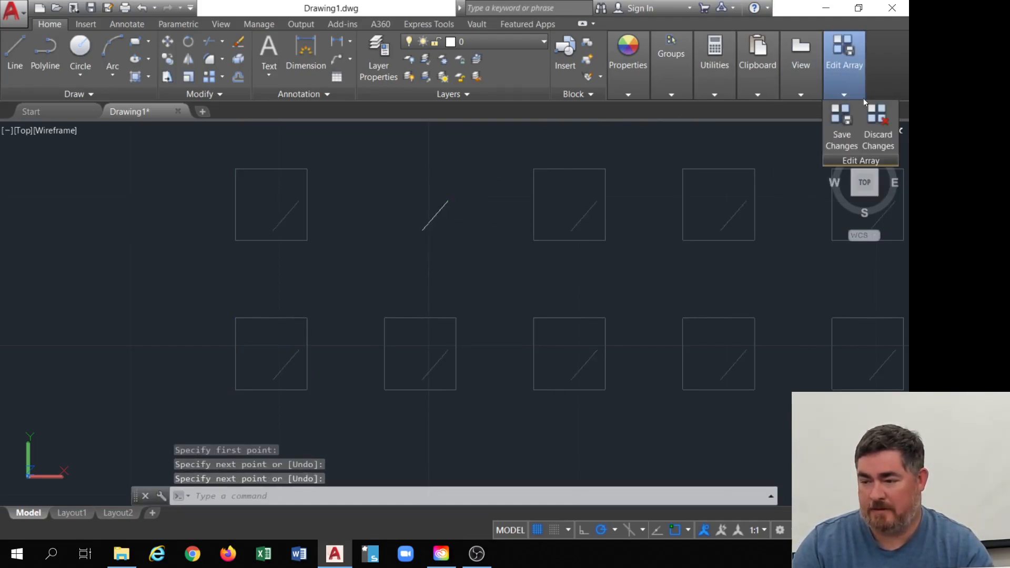
left_click(837, 131)
scroll(387, 284, "down", 2)
scroll(387, 284, "down", 2)
middle_click_drag(395, 342, 318, 383)
scroll(320, 383, "up", 2)
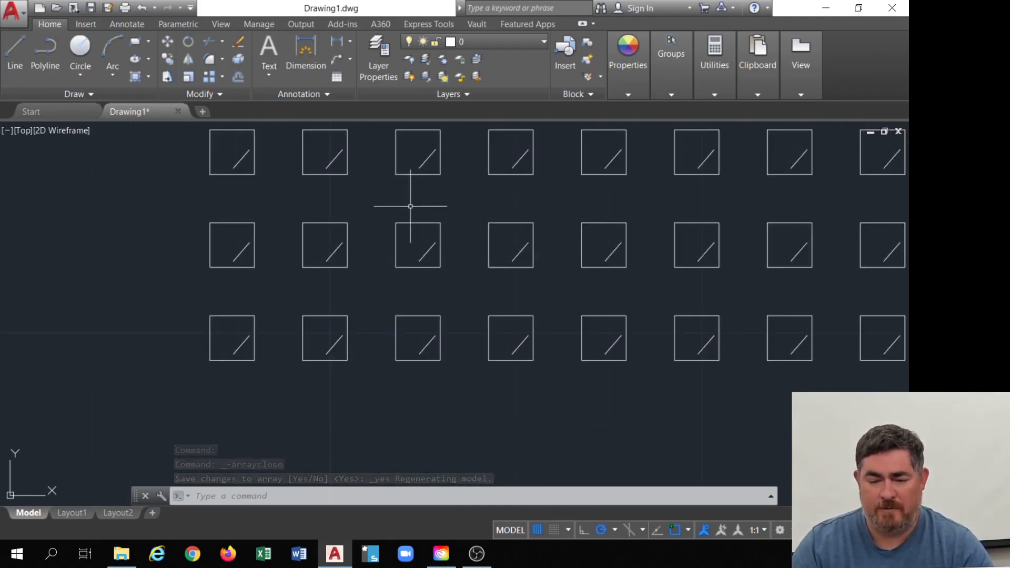
scroll(413, 204, "down", 5)
scroll(405, 174, "up", 4)
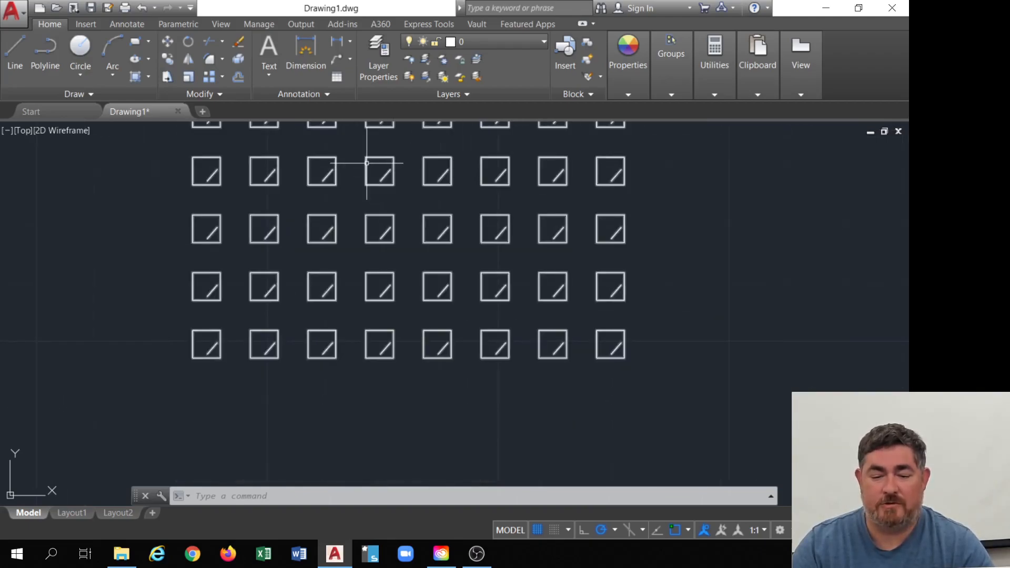
scroll(367, 163, "up", 3)
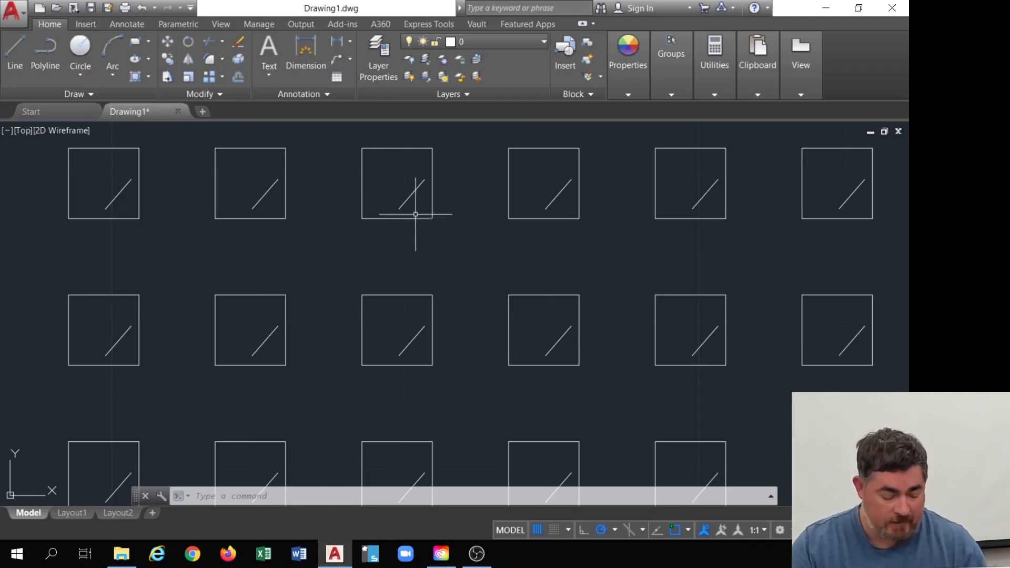
Draw a circle of about 0.026 radius inside the bottom-left square of the array
key("Return")
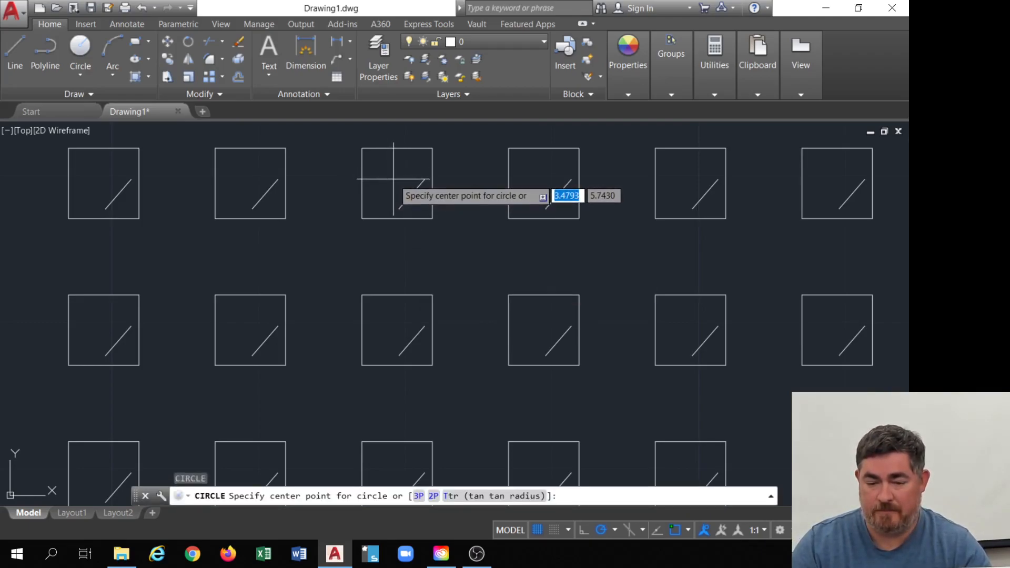
scroll(293, 275, "down", 4)
scroll(316, 248, "up", 4)
scroll(317, 249, "up", 4)
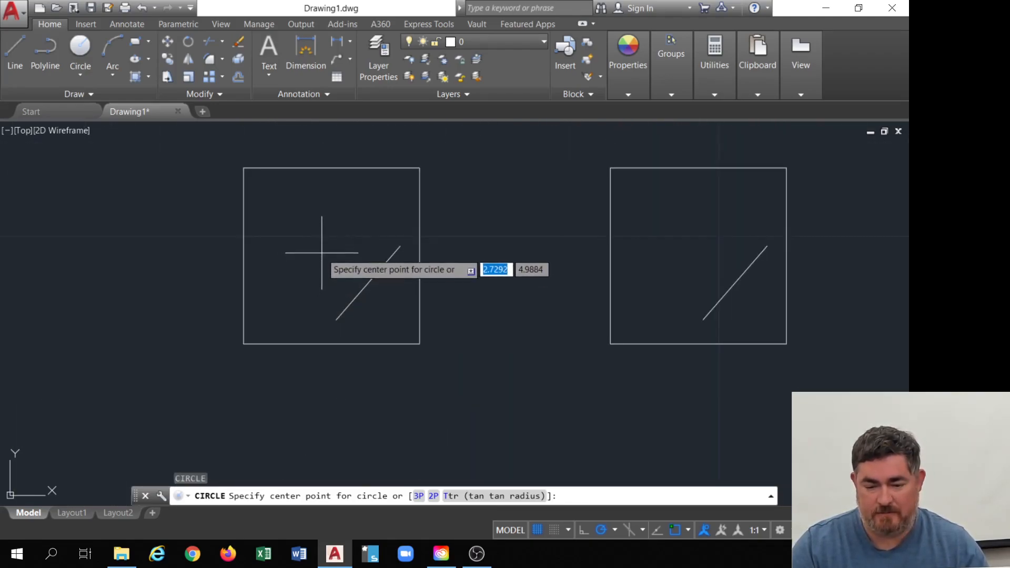
left_click(306, 233)
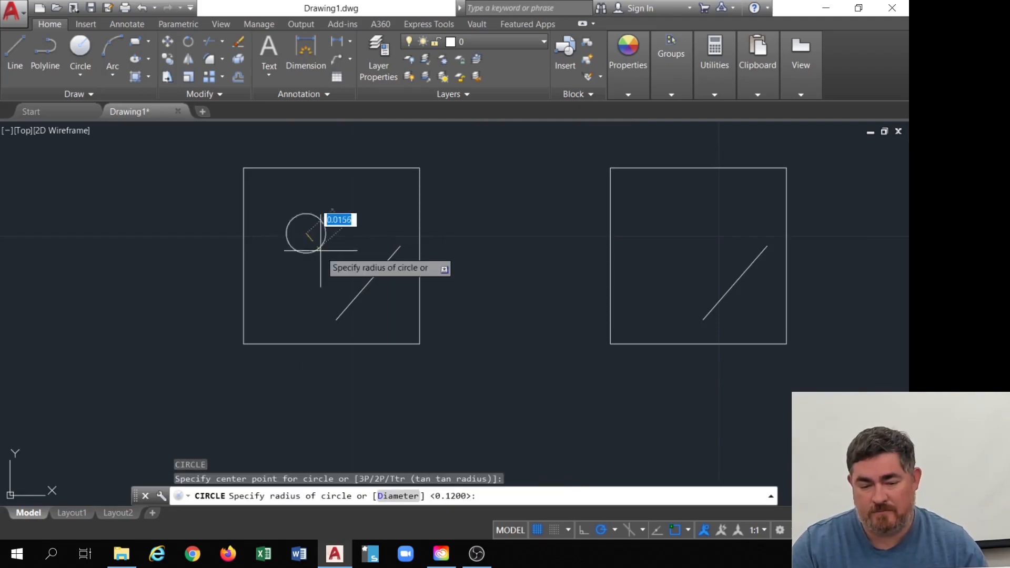
left_click(331, 261)
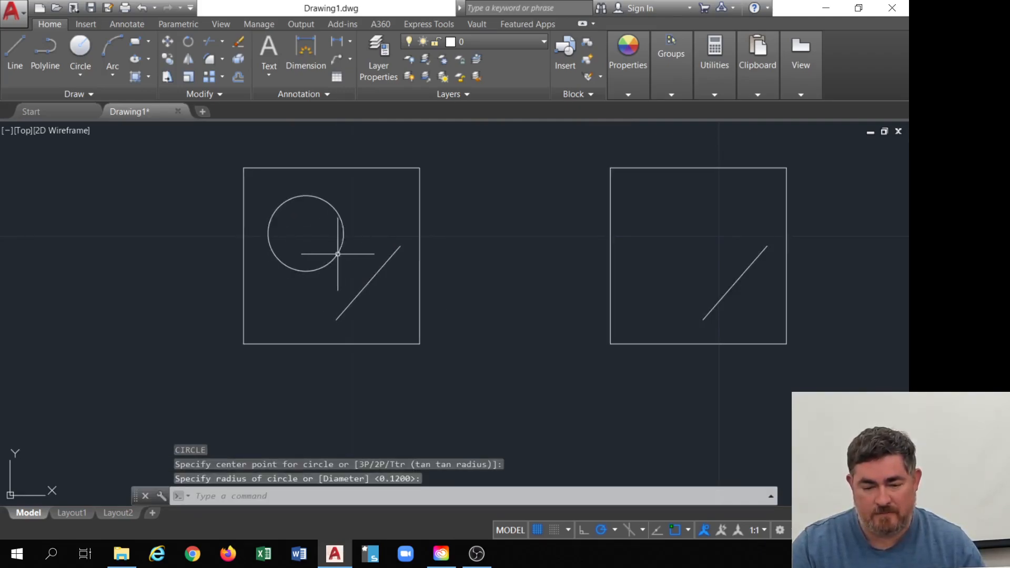
Shift the small circle slightly to the right by its centre point
left_click(339, 254)
left_click(306, 233)
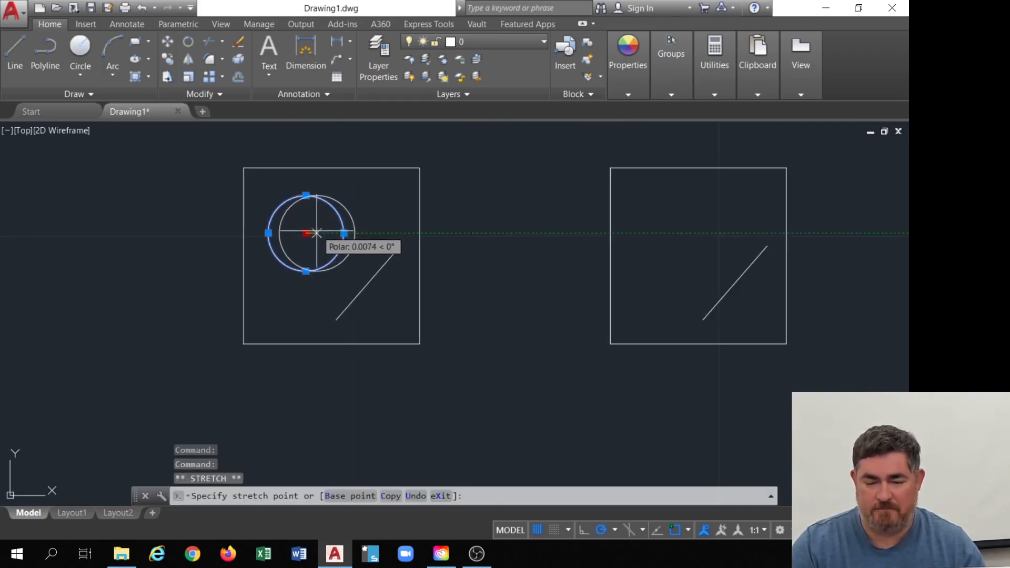
left_click(315, 233)
key("Escape")
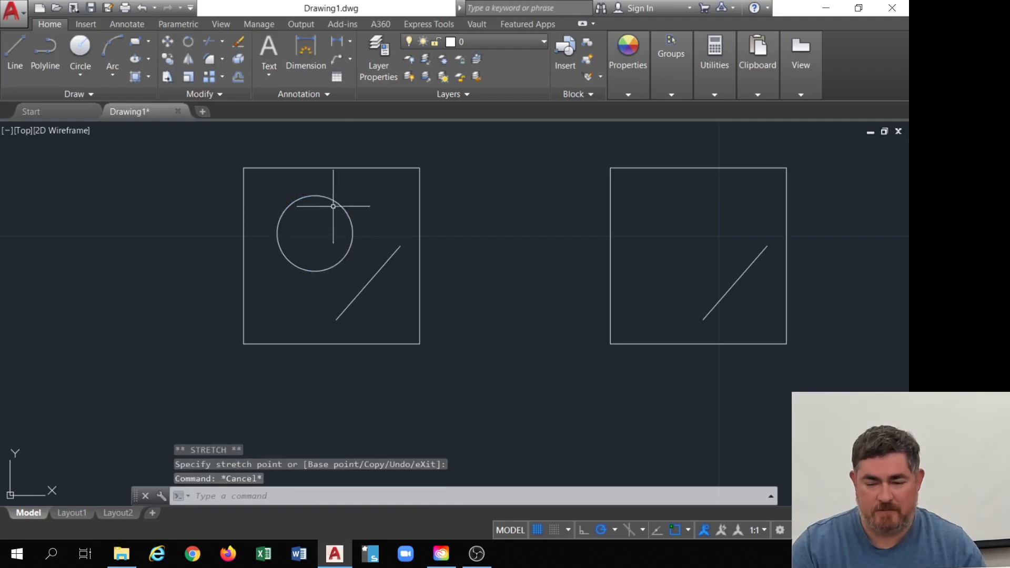
Delete the small circle from the bottom-left square
left_click(402, 167)
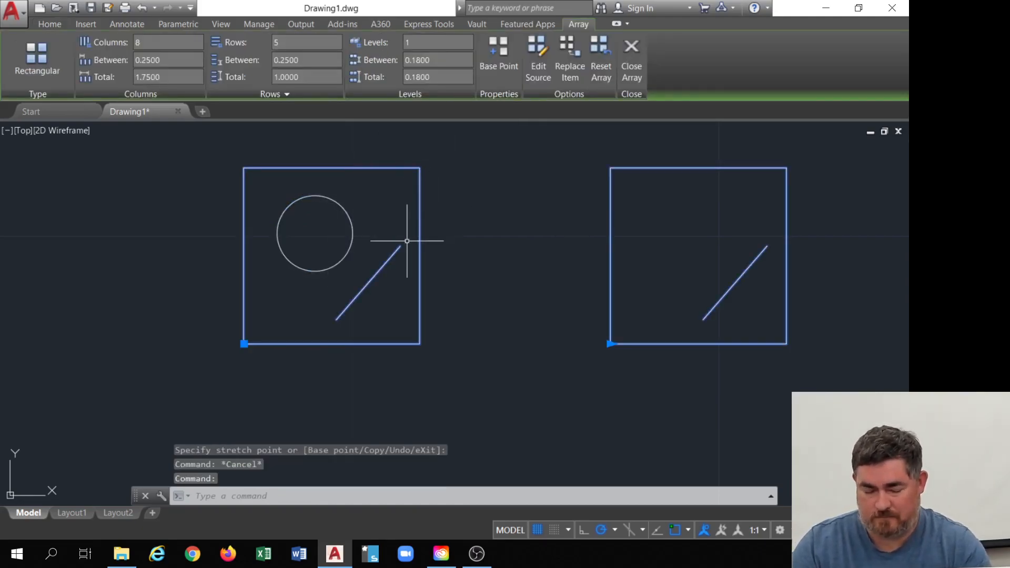
key("Escape")
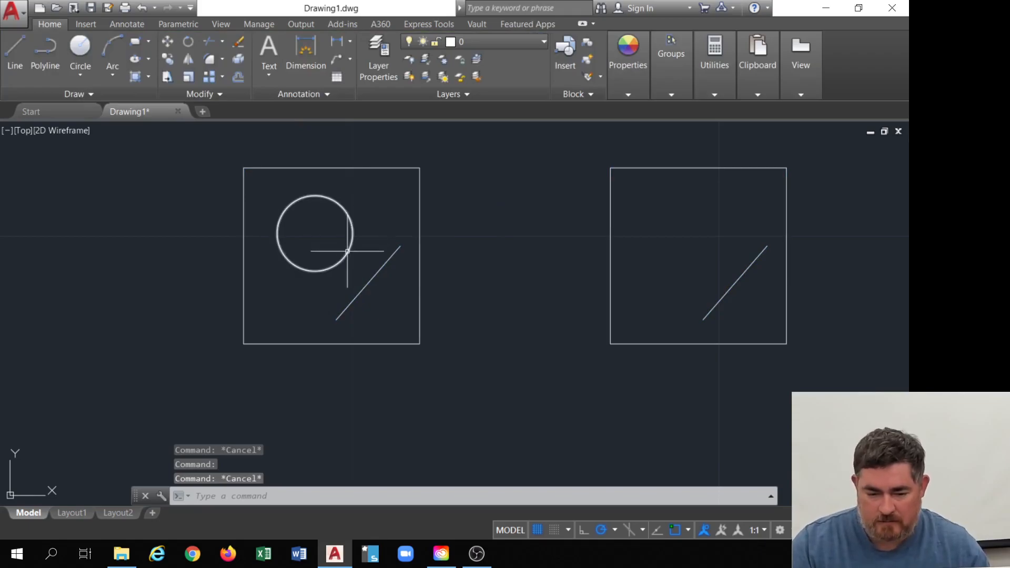
left_click(347, 250)
key("Delete")
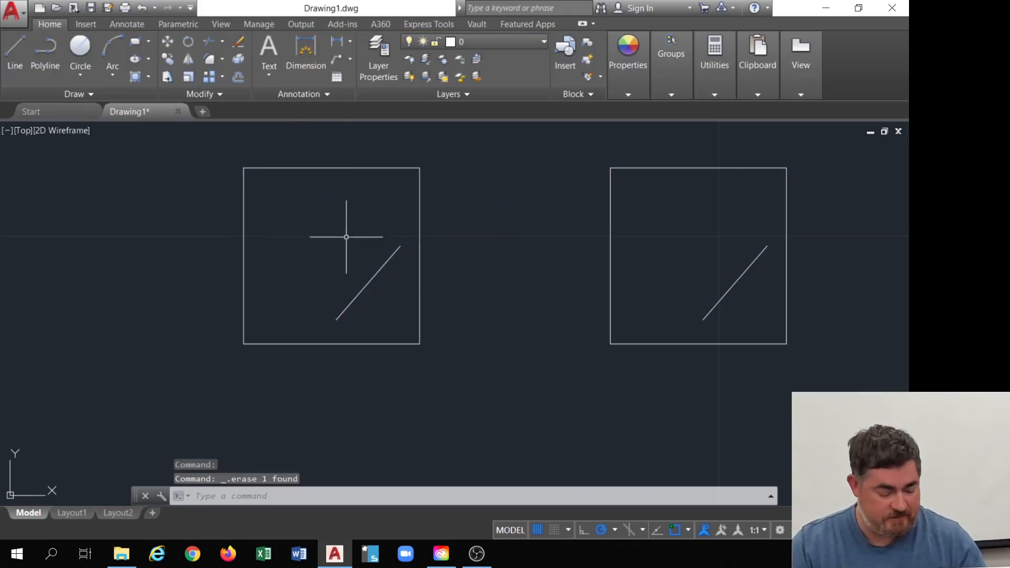
key("Return")
type("tt")
key("Return")
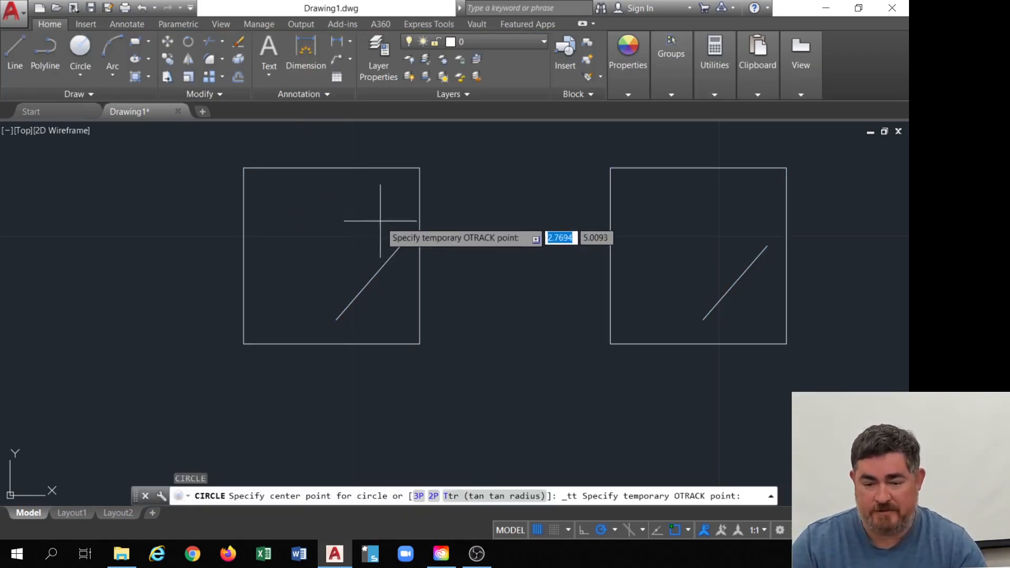
right_click(331, 204, "shift")
left_click(363, 241)
left_click(243, 168)
left_click(419, 344)
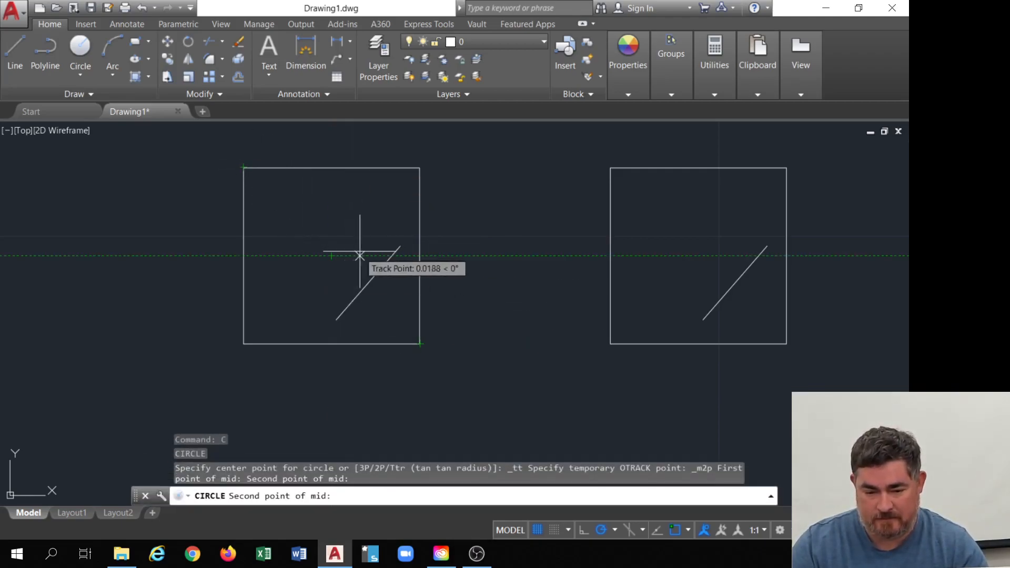
key("Return")
key("Escape")
key("Escape")
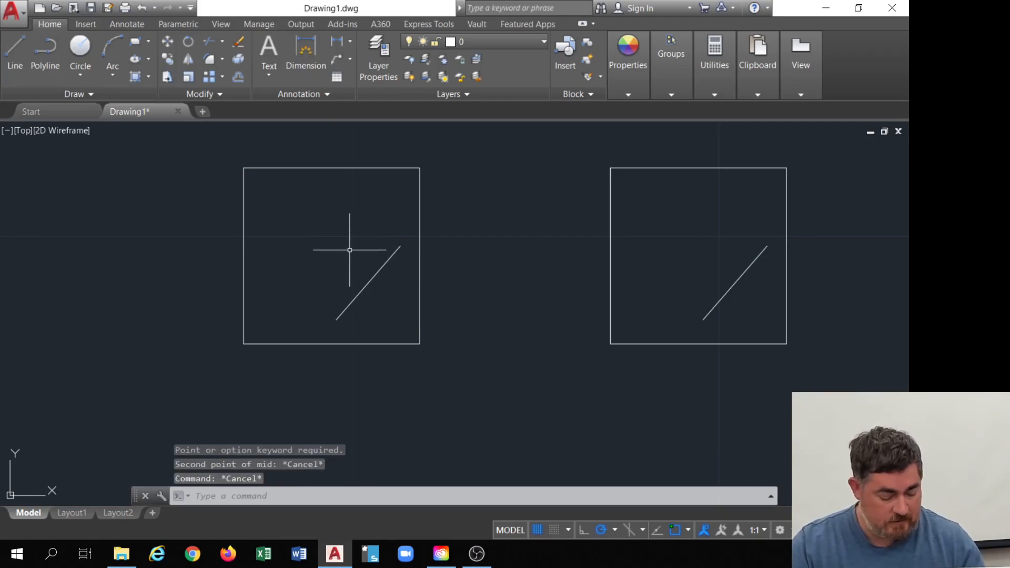
Draw a circle nearly filling the bottom-left square, centred midway between the square's top-left and bottom-right corners
type("c")
key("Return")
right_click(351, 211, "shift")
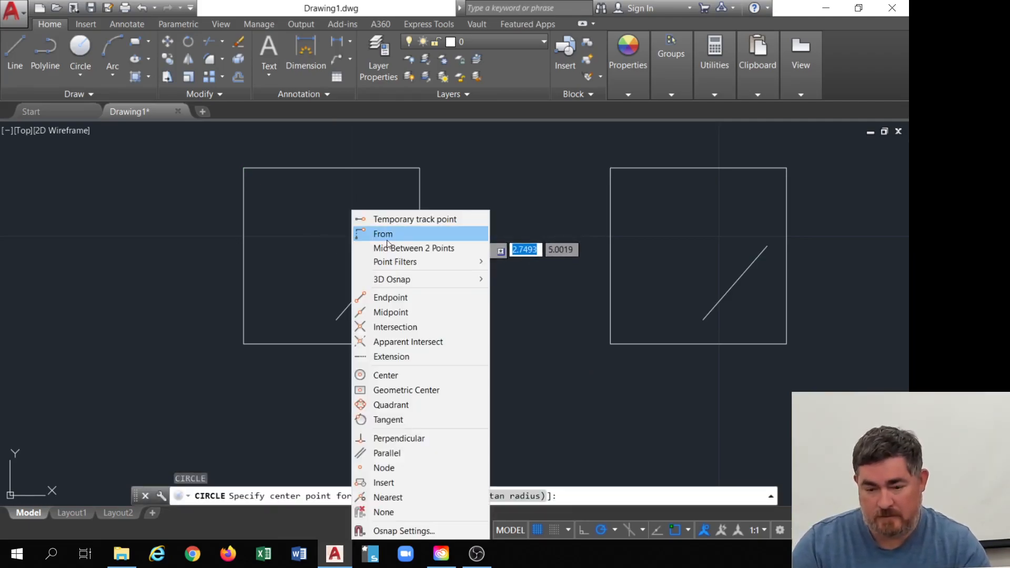
left_click(401, 248)
left_click(244, 169)
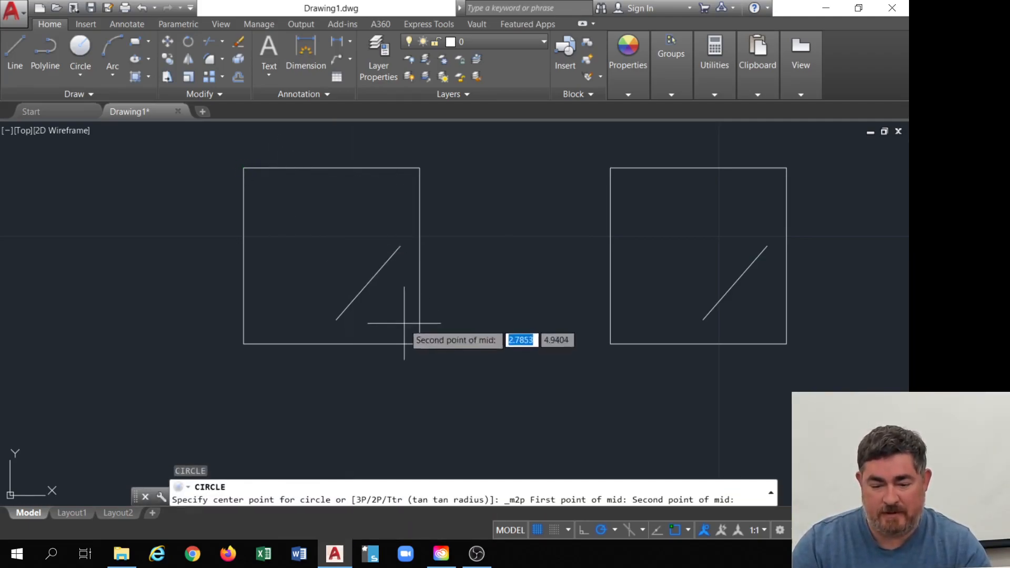
left_click(420, 344)
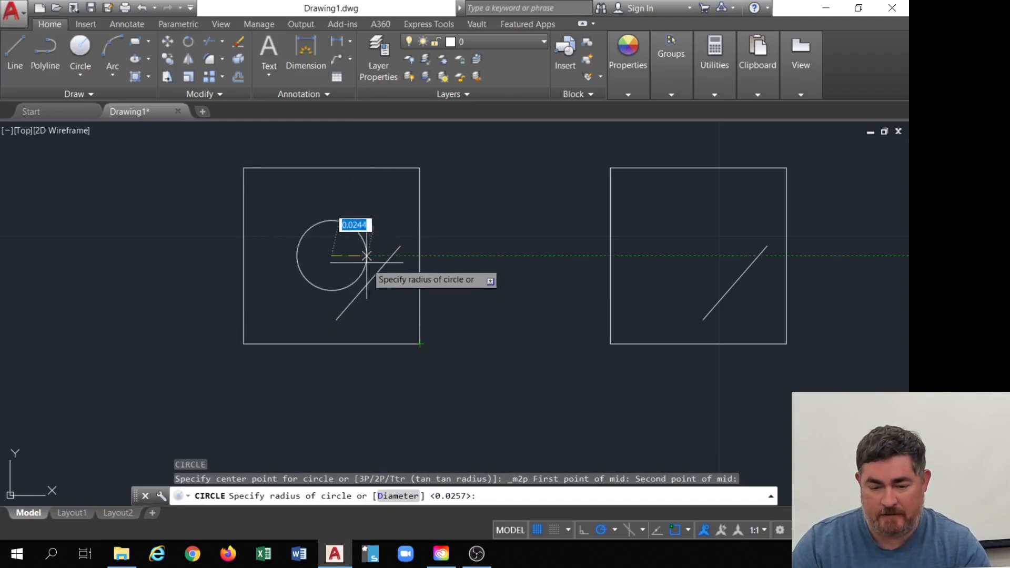
left_click(363, 190)
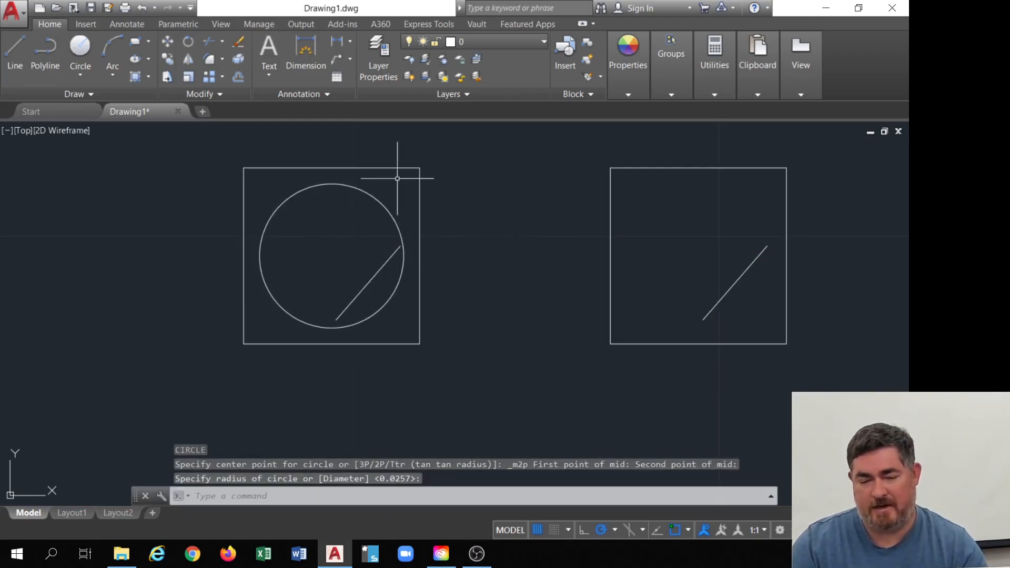
Start replacing array items, using the new circle as the replacement object and the square's bottom-left corner as base point
scroll(358, 193, "down", 5)
scroll(397, 177, "up", 2)
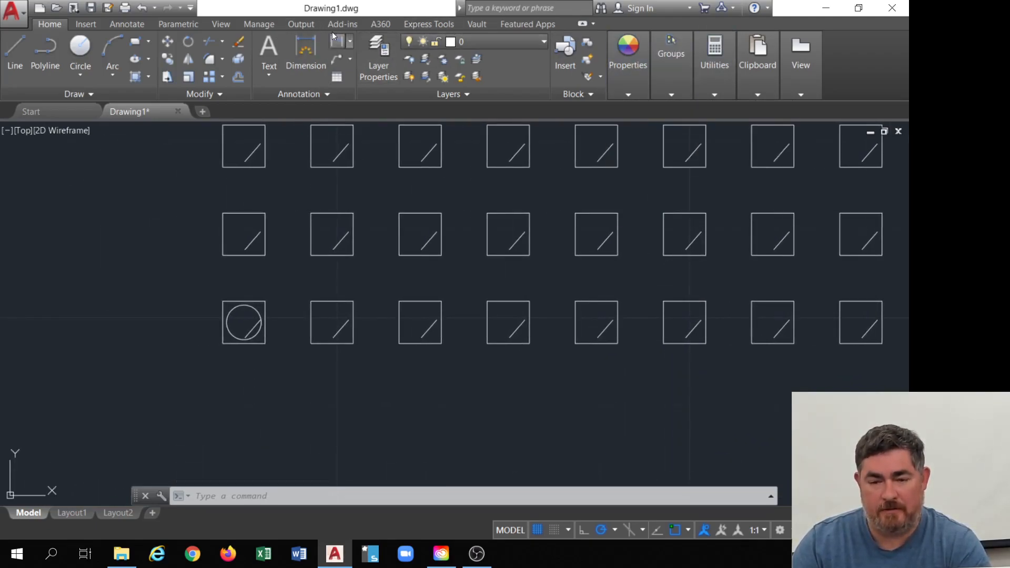
left_click(338, 234)
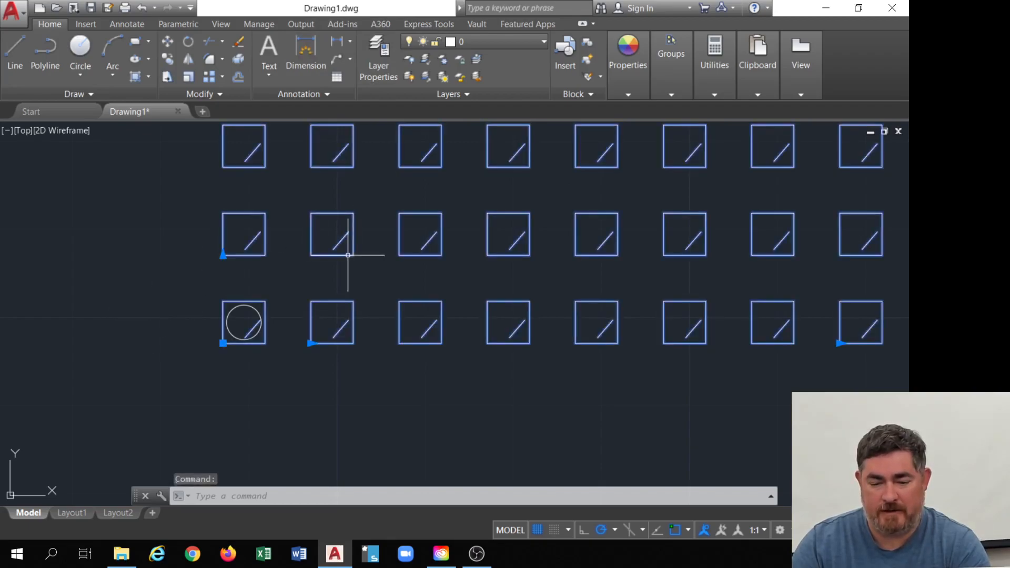
left_click(572, 68)
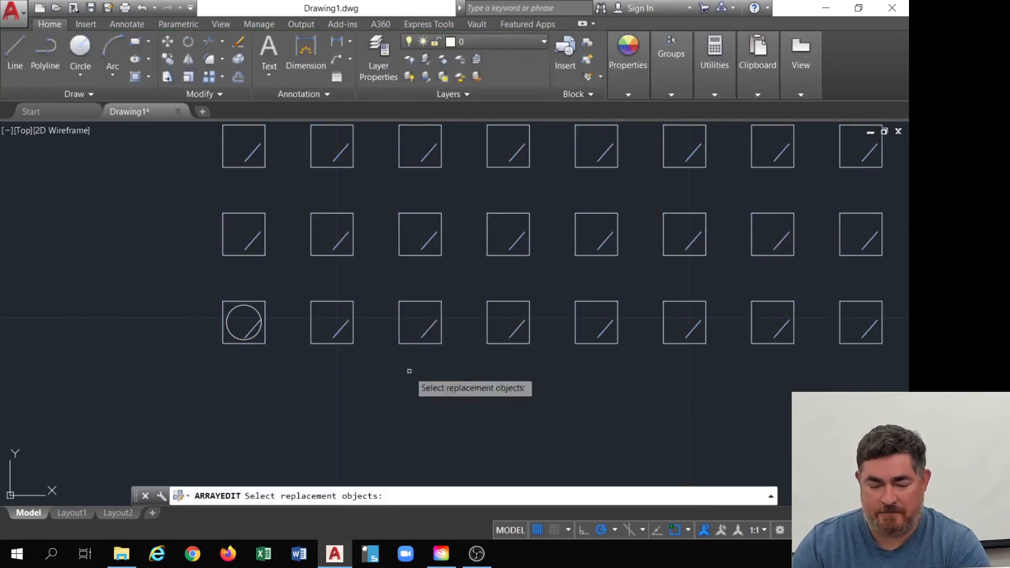
left_click(231, 333)
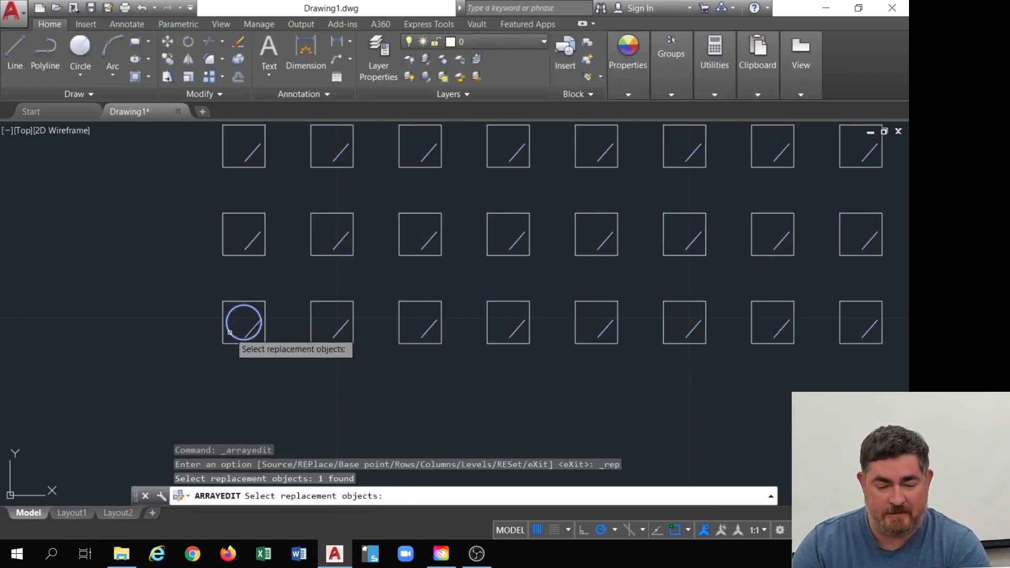
key("Return")
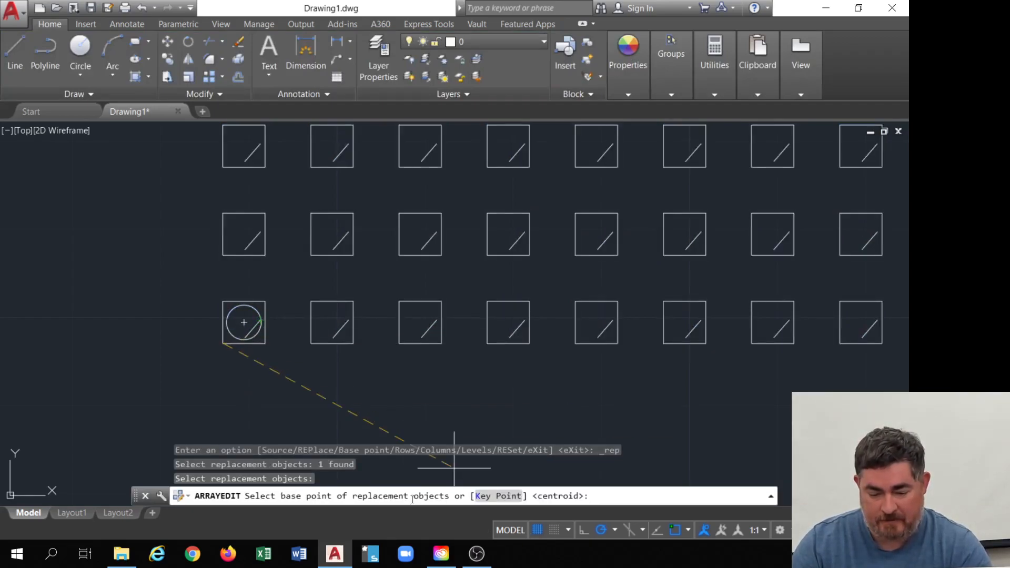
left_click(223, 343)
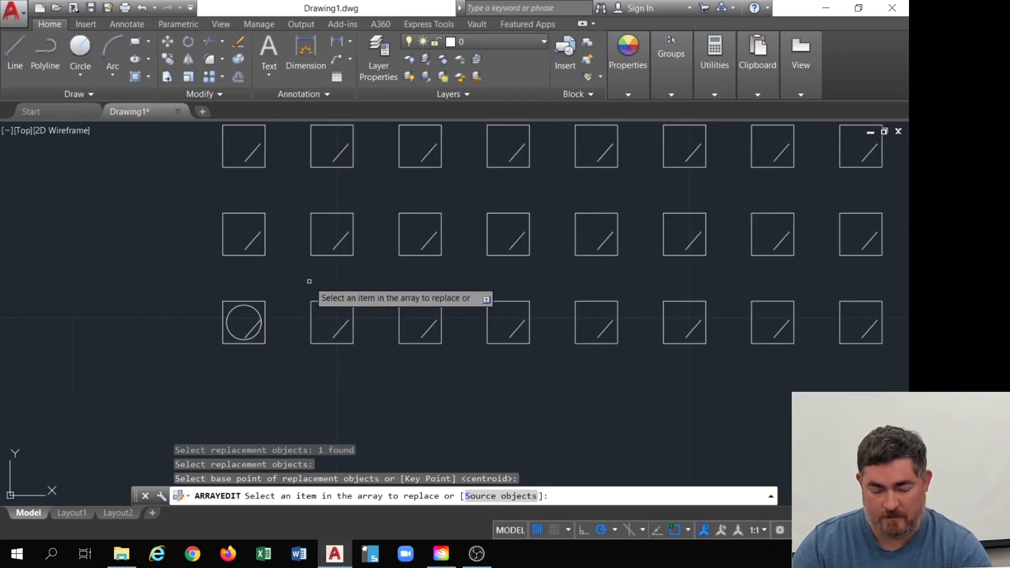
Replace three squares with the circle: third column in the second and top rows, and fifth column in the third row, counted from the bottom
left_click(438, 255)
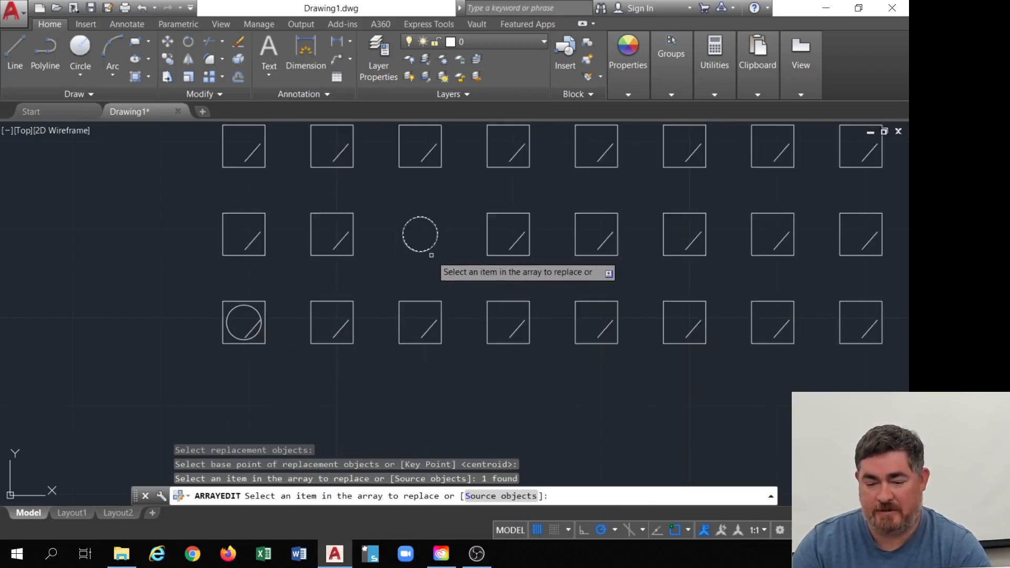
left_click(604, 167)
scroll(457, 220, "down", 6)
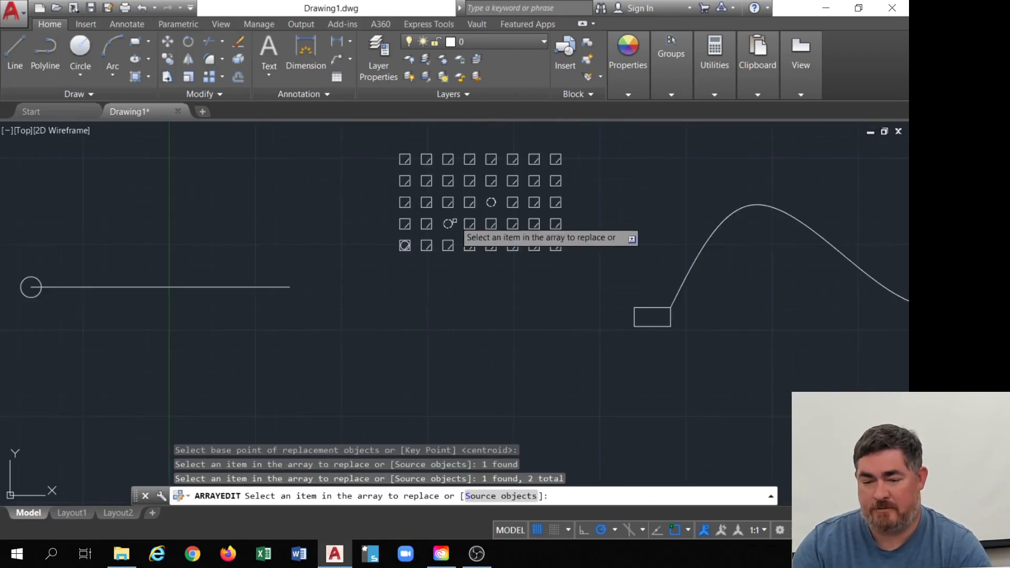
left_click(448, 164)
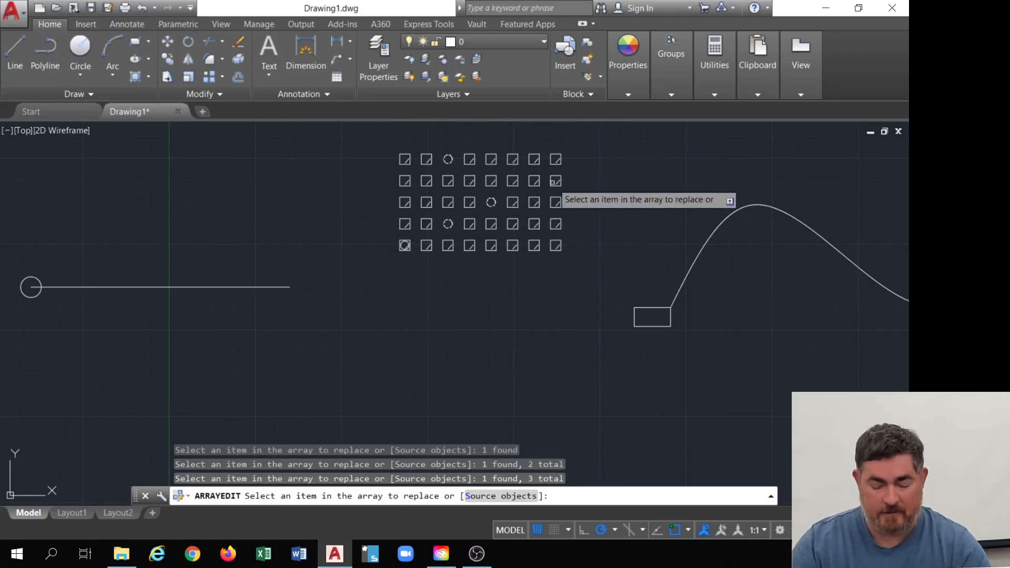
key("Return")
key("Return")
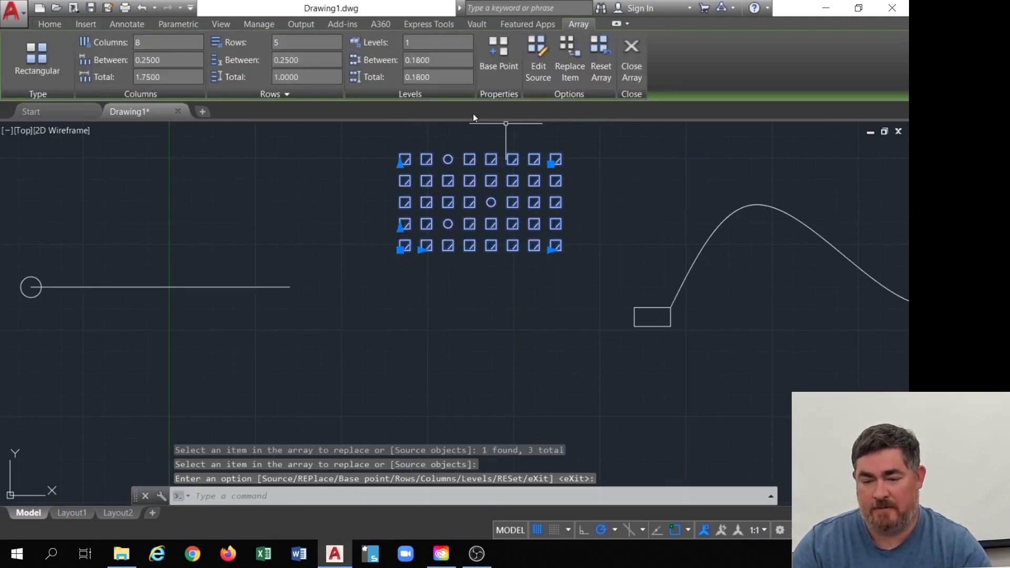
key("F1")
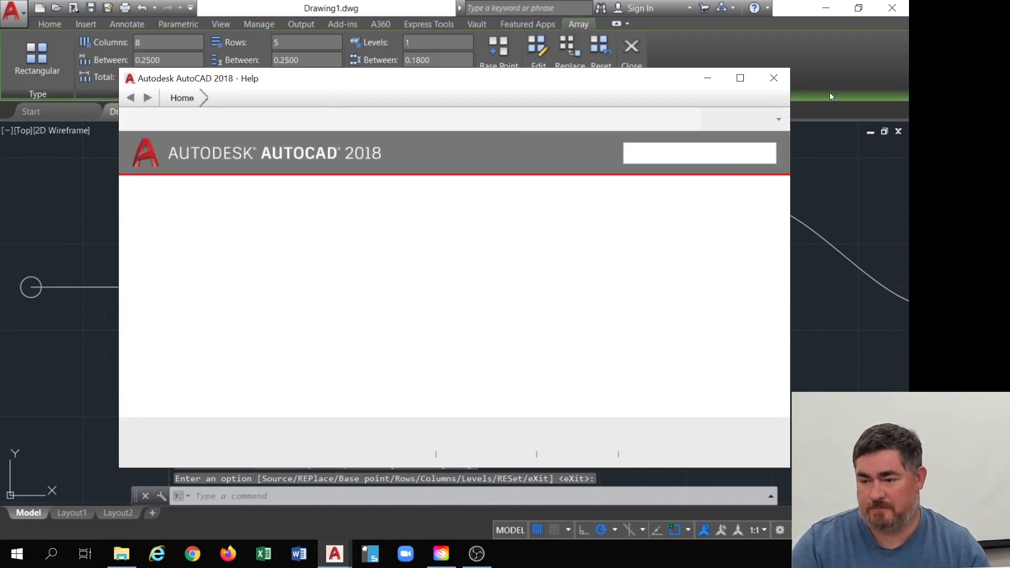
left_click(774, 77)
scroll(561, 214, "up", 10)
scroll(561, 214, "down", 8)
key("Escape")
scroll(492, 425, "up", 4)
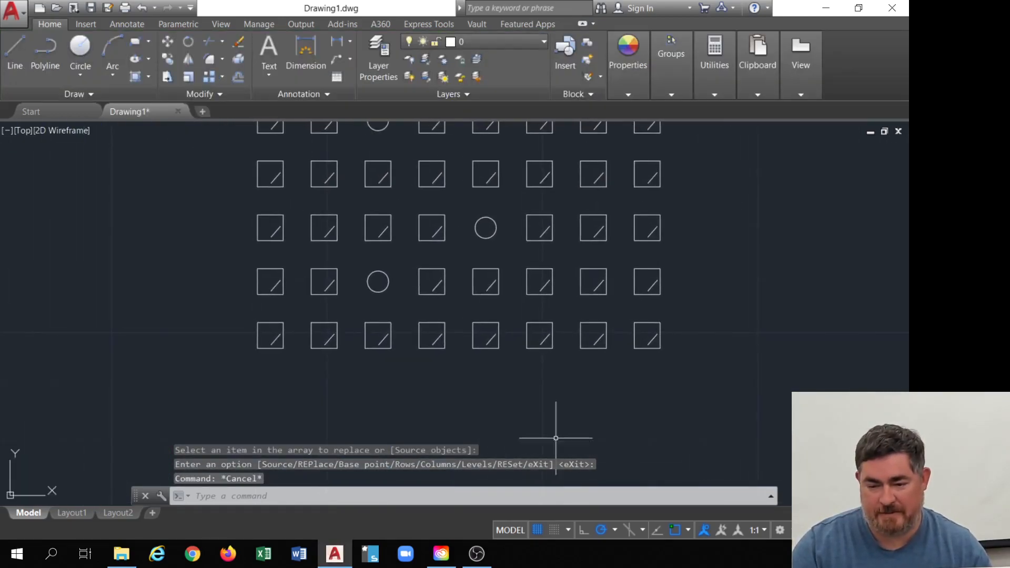
Select a replaced circle to check whether it still belongs to the array, and clear the selection
left_click(484, 226)
scroll(455, 212, "down", 3)
middle_click_drag(472, 257, 466, 295)
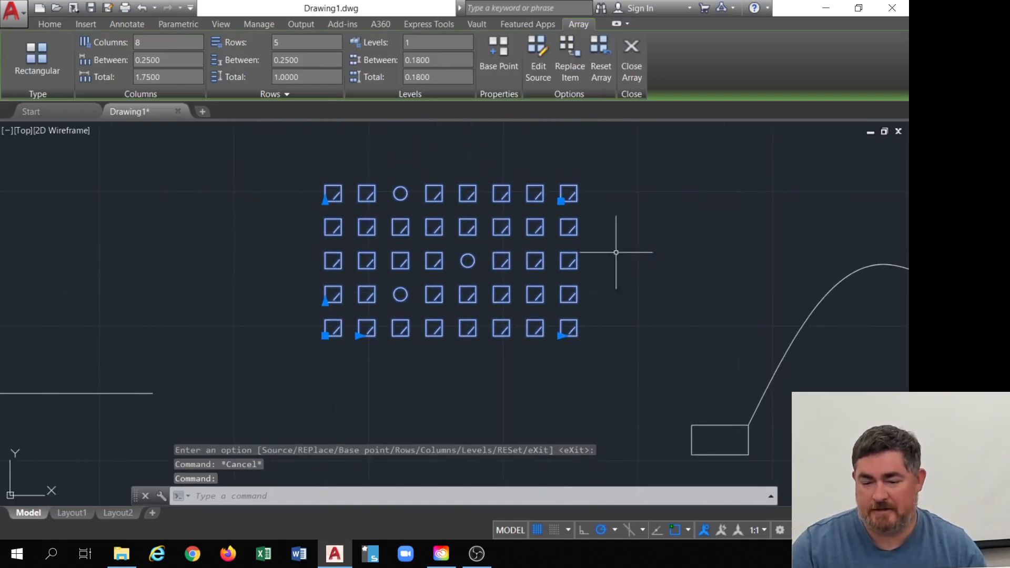
key("Escape")
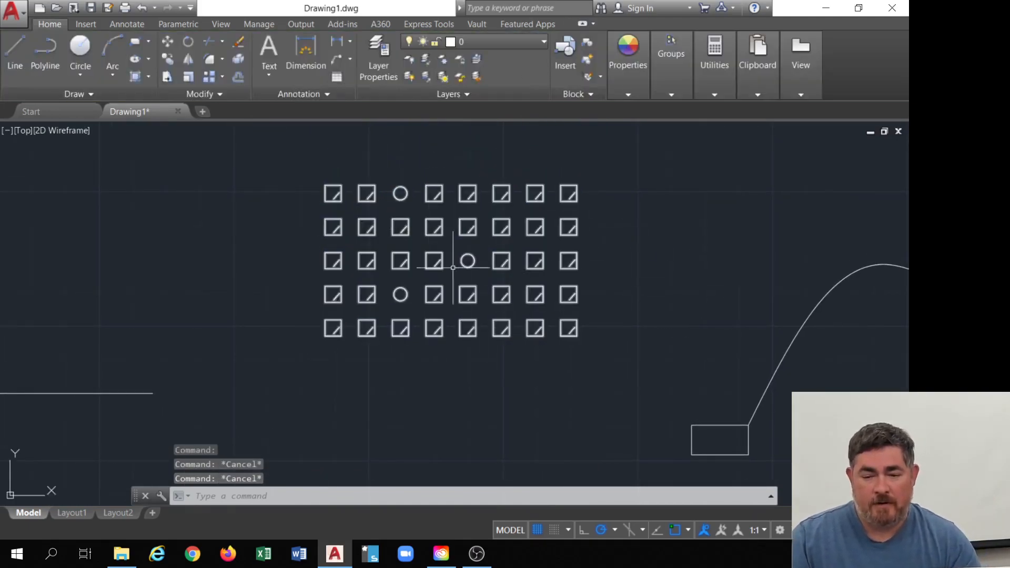
middle_click_drag(509, 317, 726, 298)
scroll(314, 302, "down", 2)
middle_click_drag(443, 300, 501, 292)
scroll(426, 317, "up", 2)
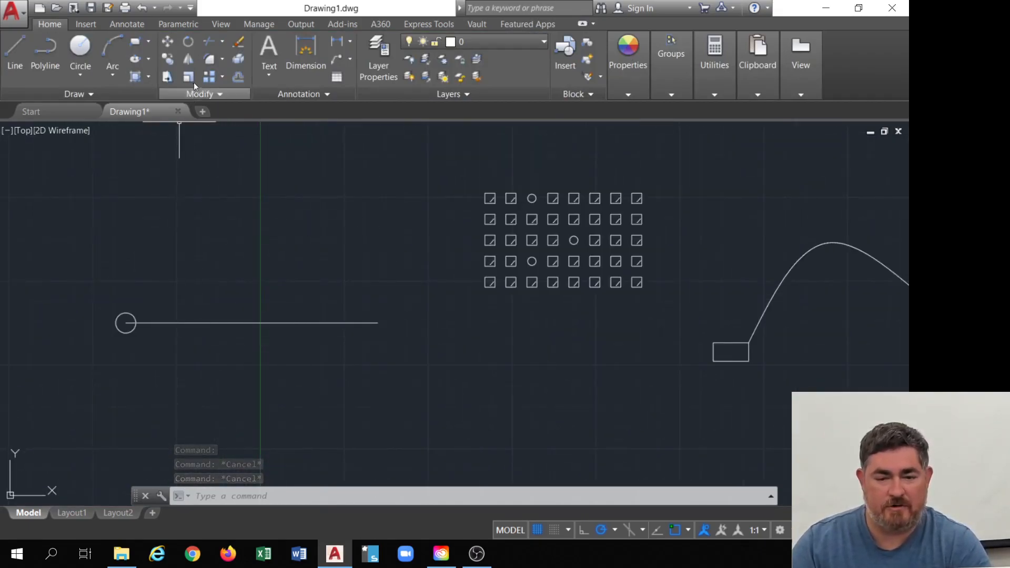
Create a polar array of the circle at the line's end, centred on the line's midpoint
left_click(223, 77)
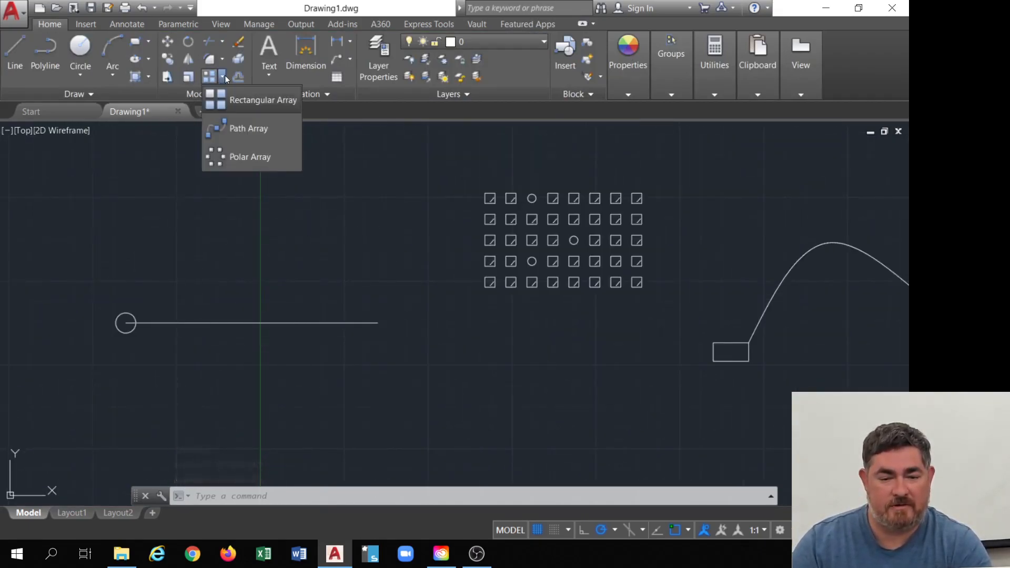
left_click(226, 157)
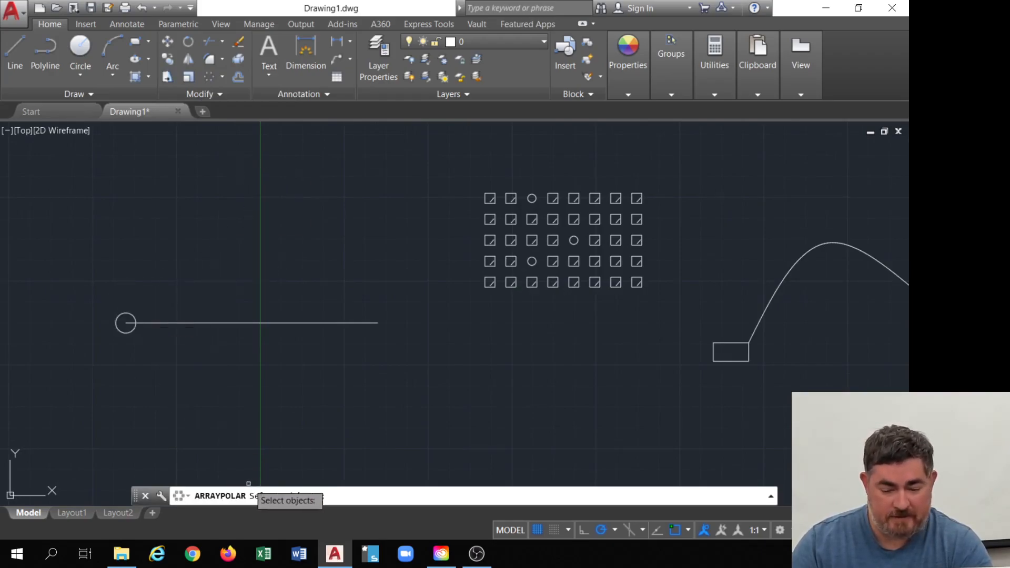
left_click(131, 316)
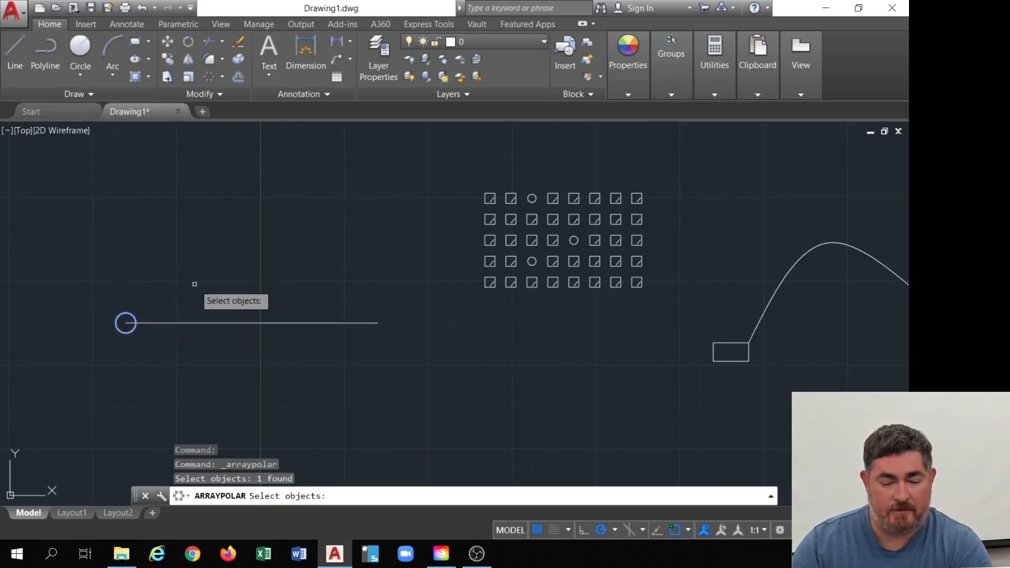
key("Return")
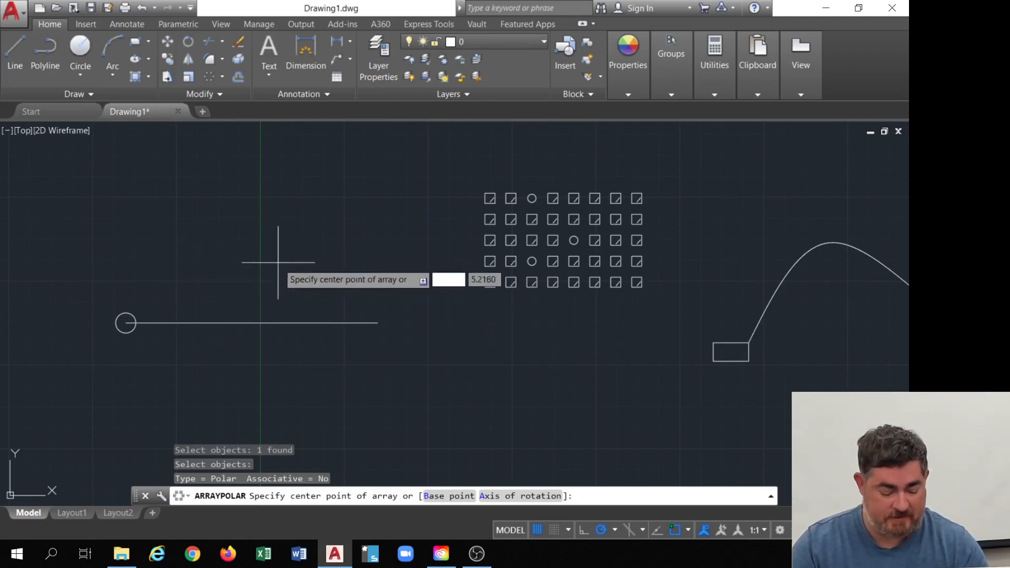
right_click(270, 245, "shift")
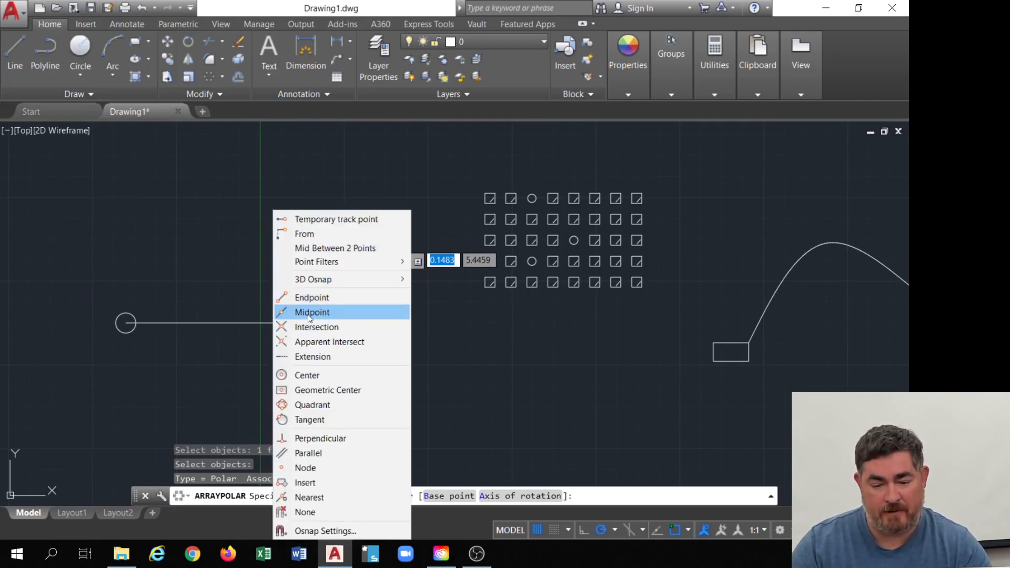
left_click(326, 311)
left_click(270, 322)
Set the number of items in the polar circle array to 8
middle_click_drag(536, 285, 583, 245)
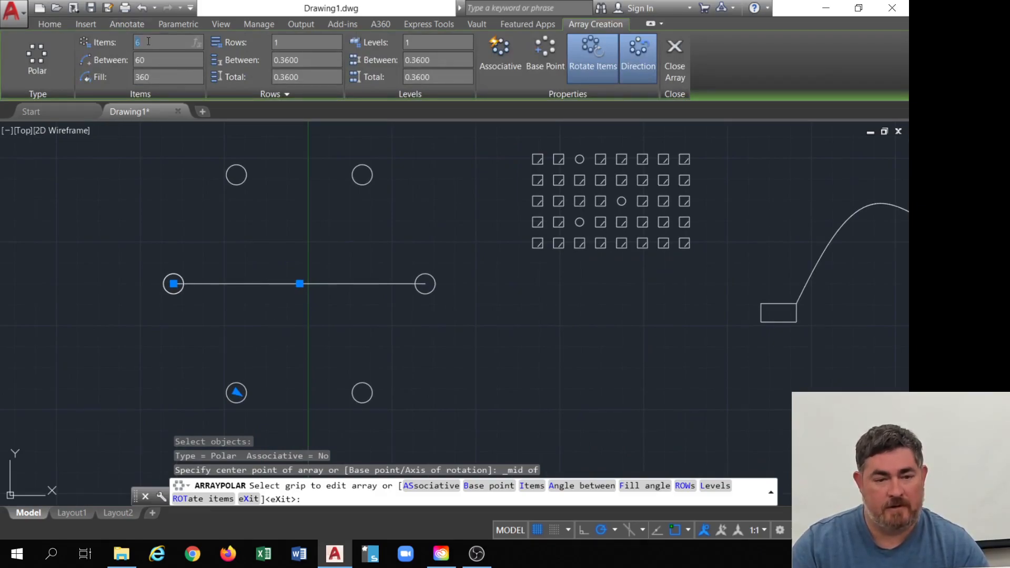
type("8")
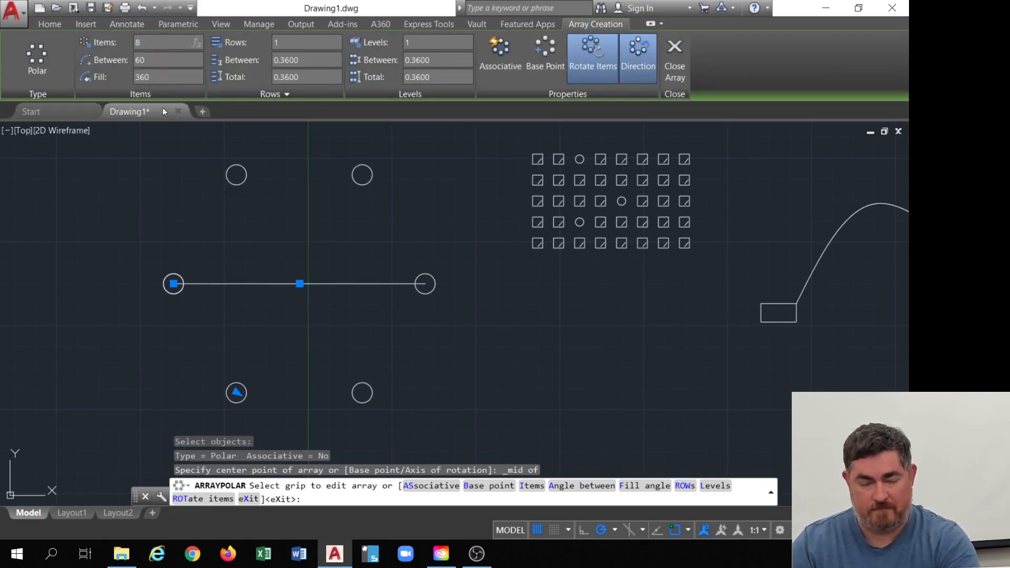
key("Return")
Reduce the angle between the arrayed circles to 28 degrees and extend the array to 12 items using its grips
left_click(211, 372)
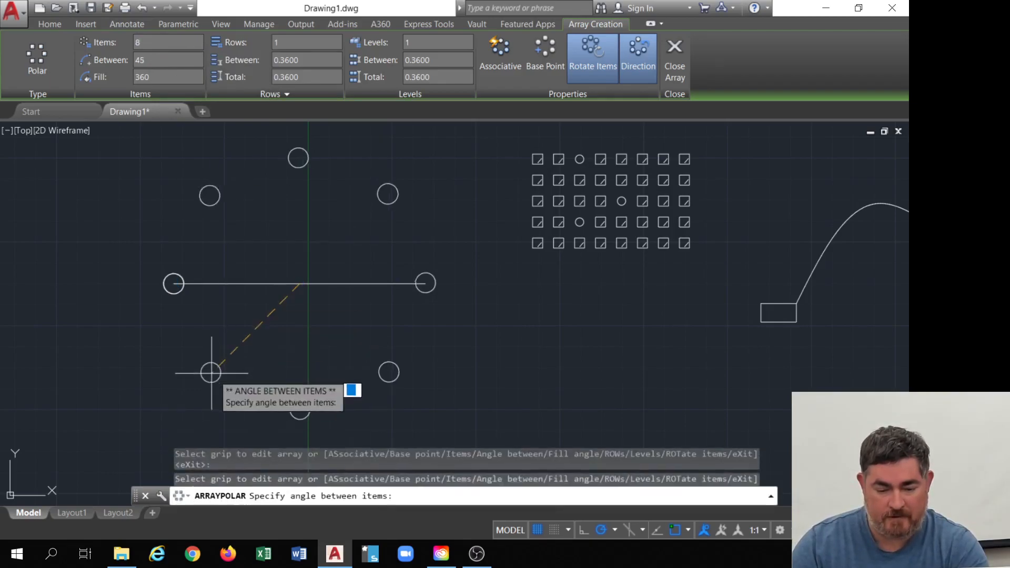
left_click(205, 332)
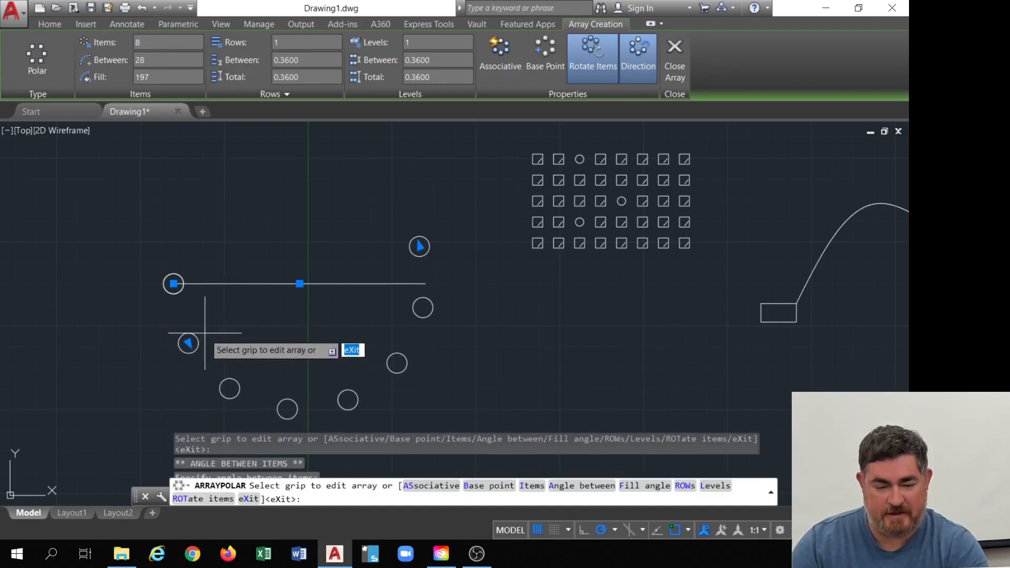
left_click(420, 246)
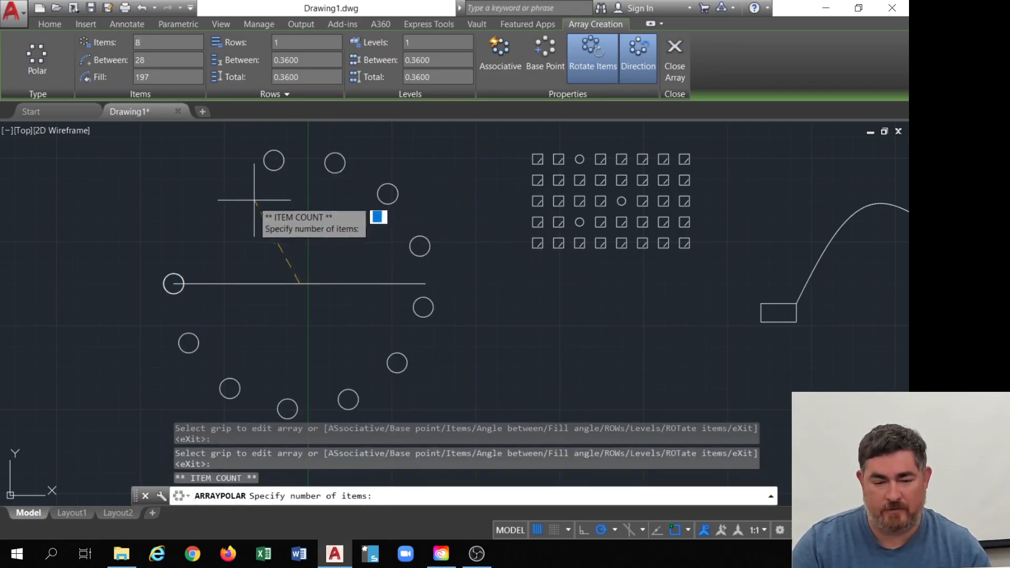
left_click(217, 237)
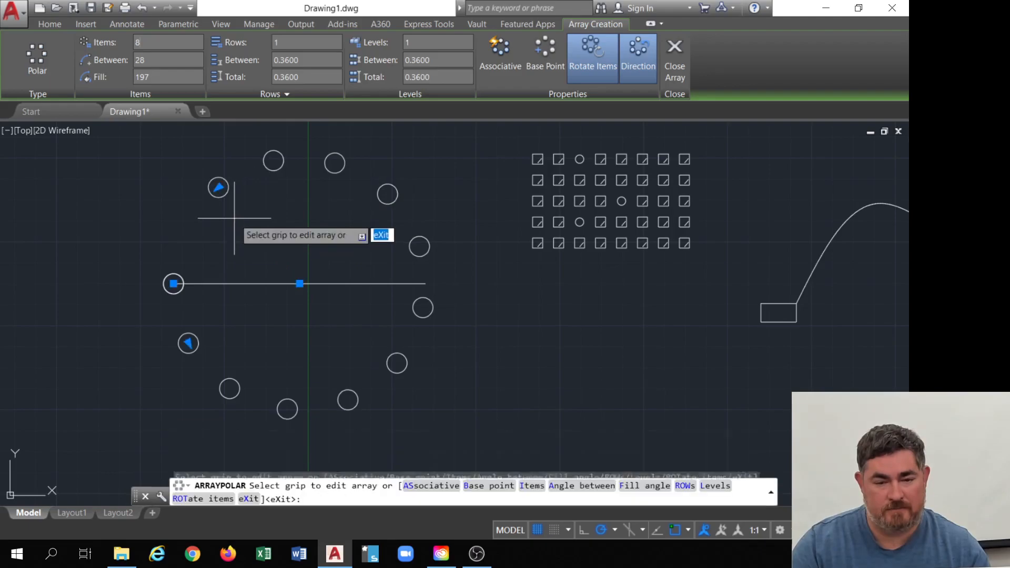
Try stretching the polar array's radius and moving its centre point, cancelling both edits
left_click(173, 284)
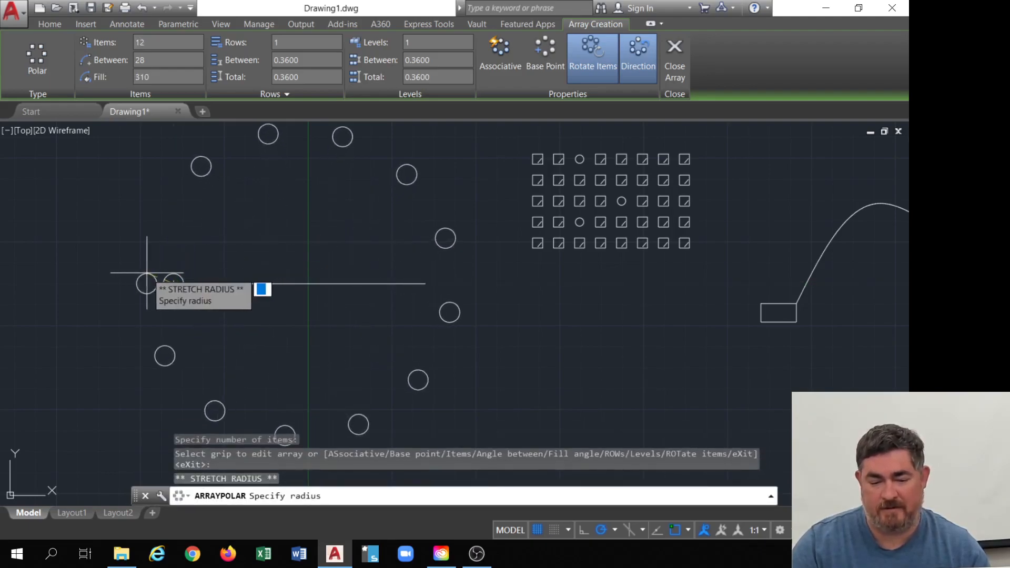
key("Escape")
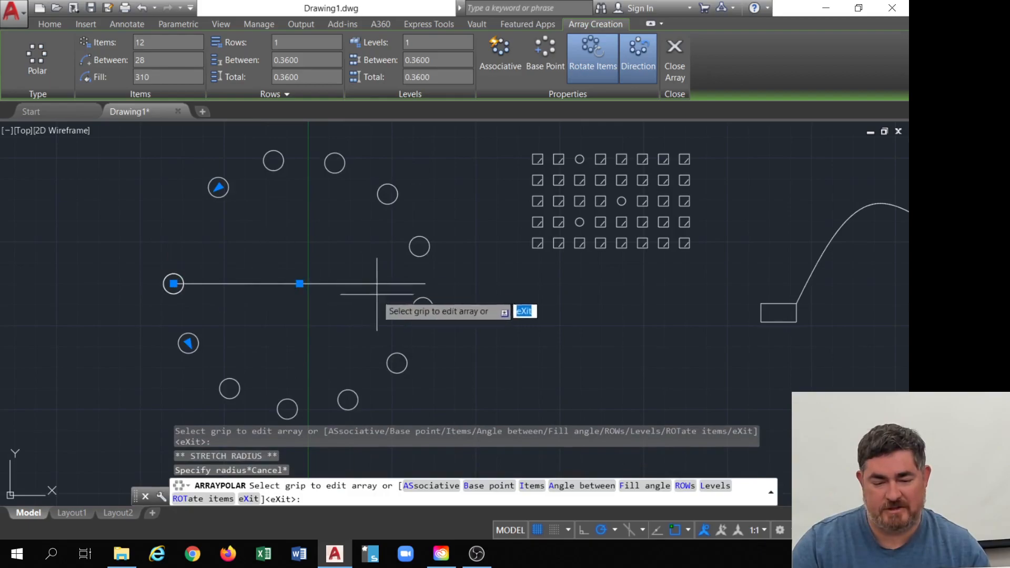
left_click(300, 284)
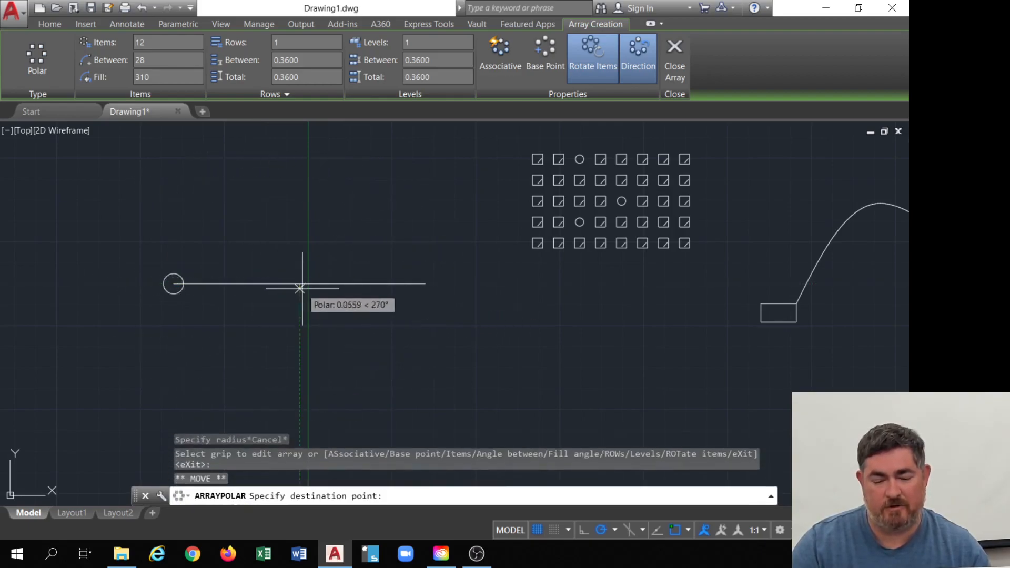
key("Escape")
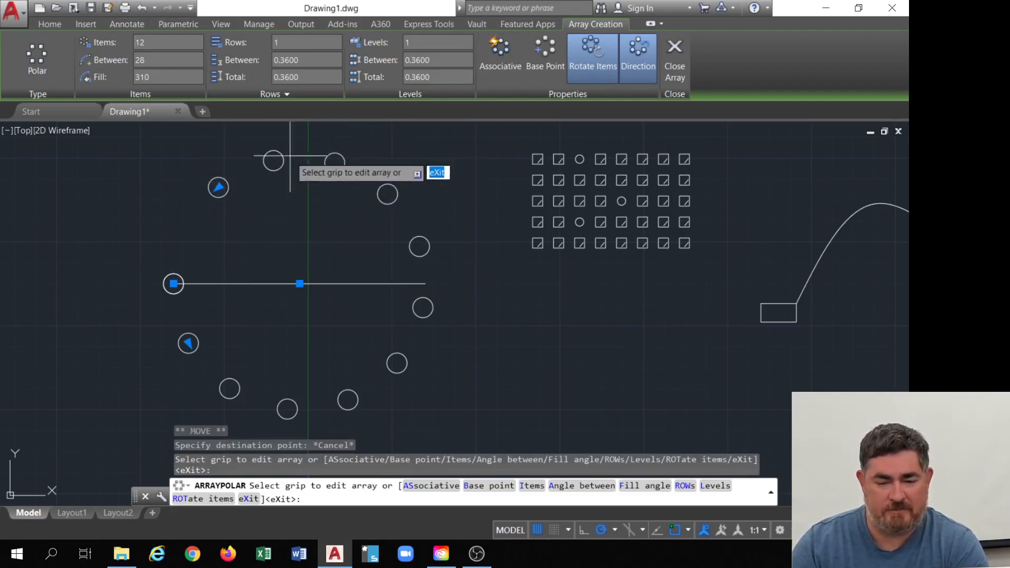
Adjust the polar array to 10 items with a 270-degree fill, and change it to 5 items filling 180 degrees
left_click(218, 186)
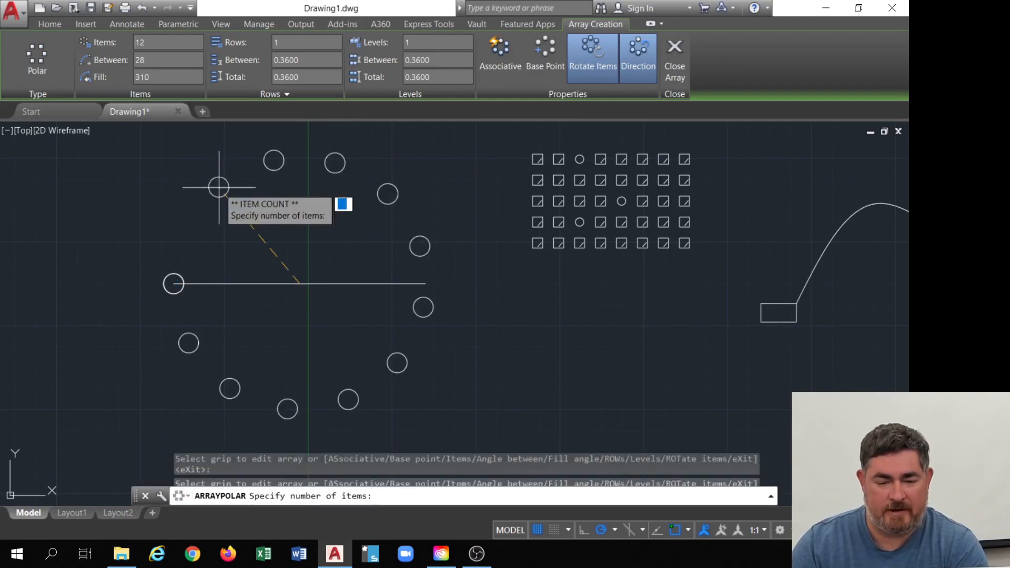
left_click(294, 187)
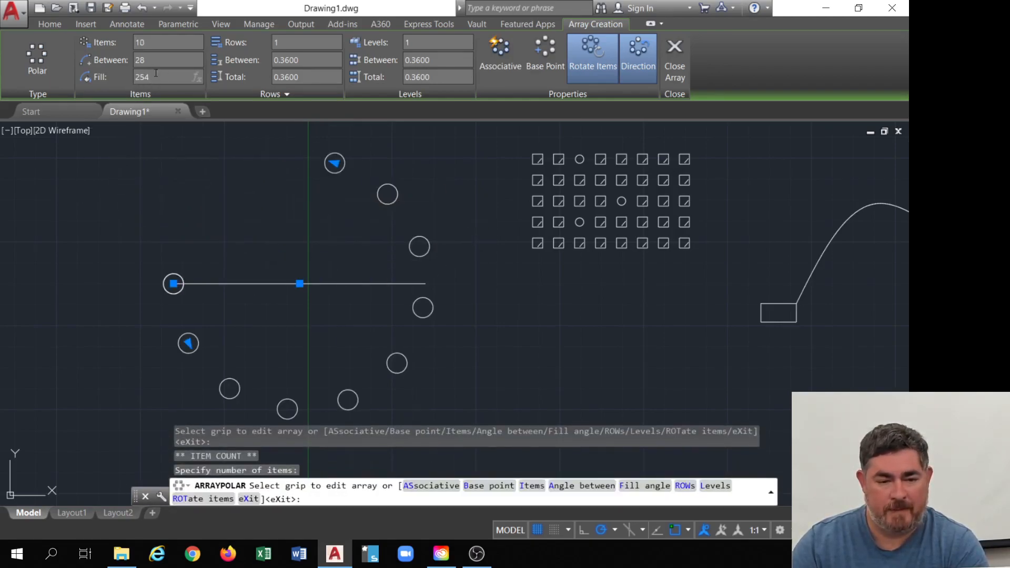
key("Return")
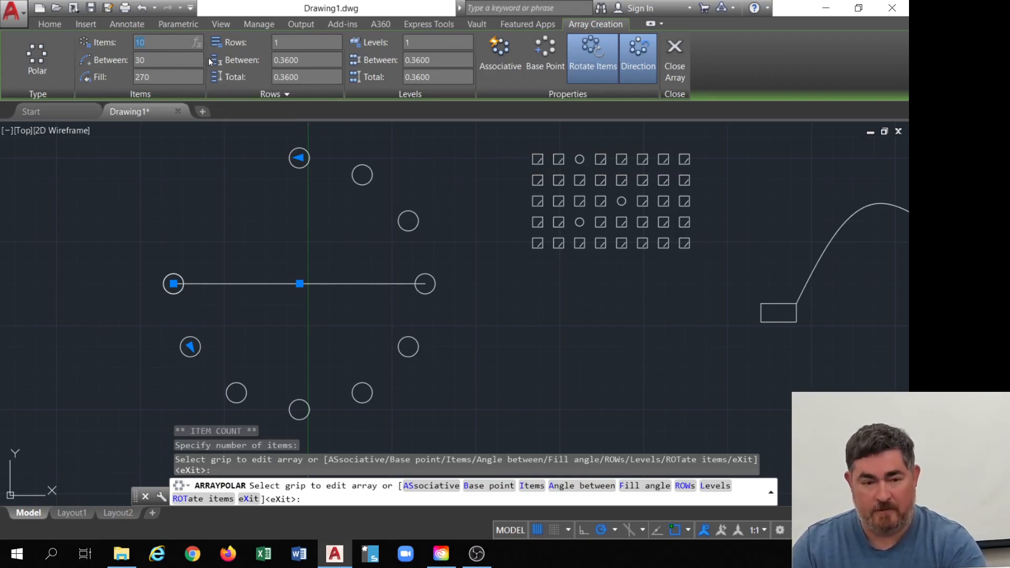
key("Return")
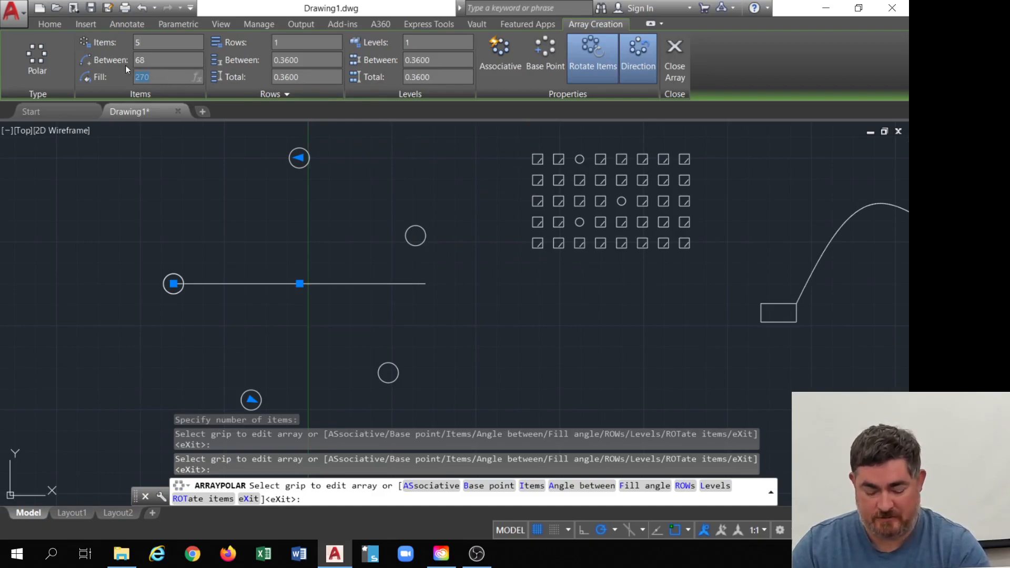
key("Return")
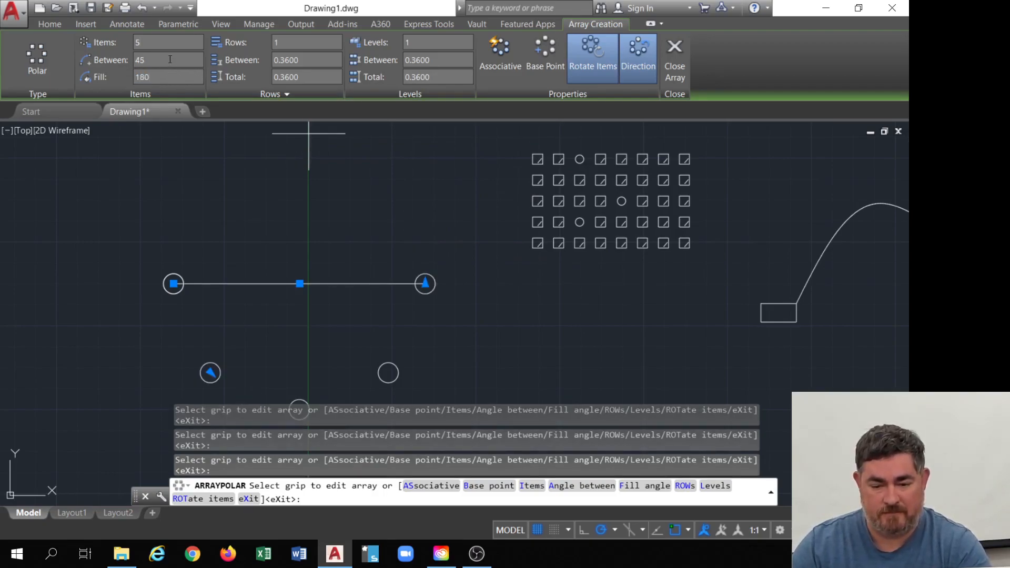
Toggle the polar array's direction so the circles run clockwise above the line, and finish the array
left_click(637, 55)
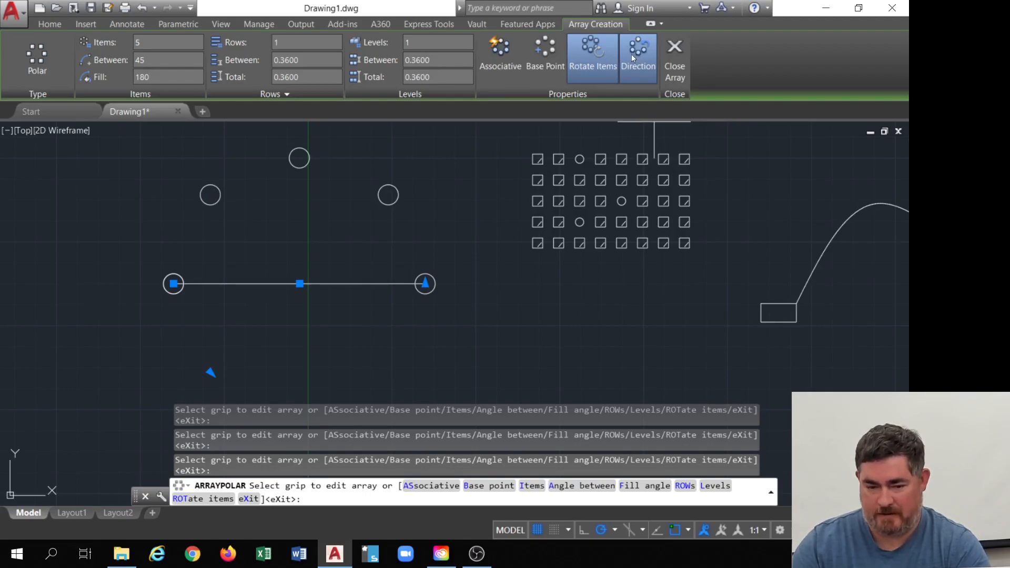
left_click(630, 55)
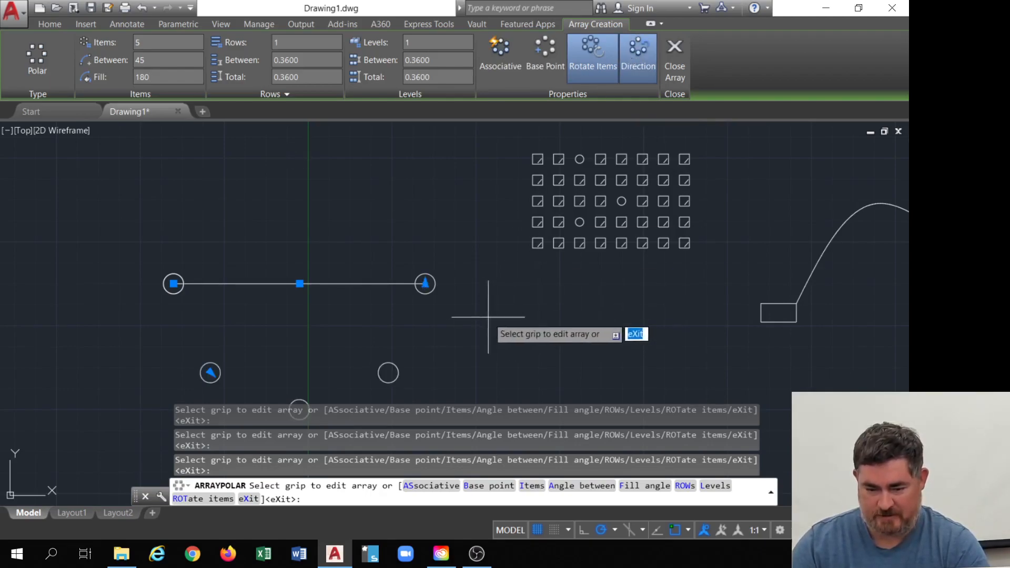
middle_click_drag(532, 212, 580, 170)
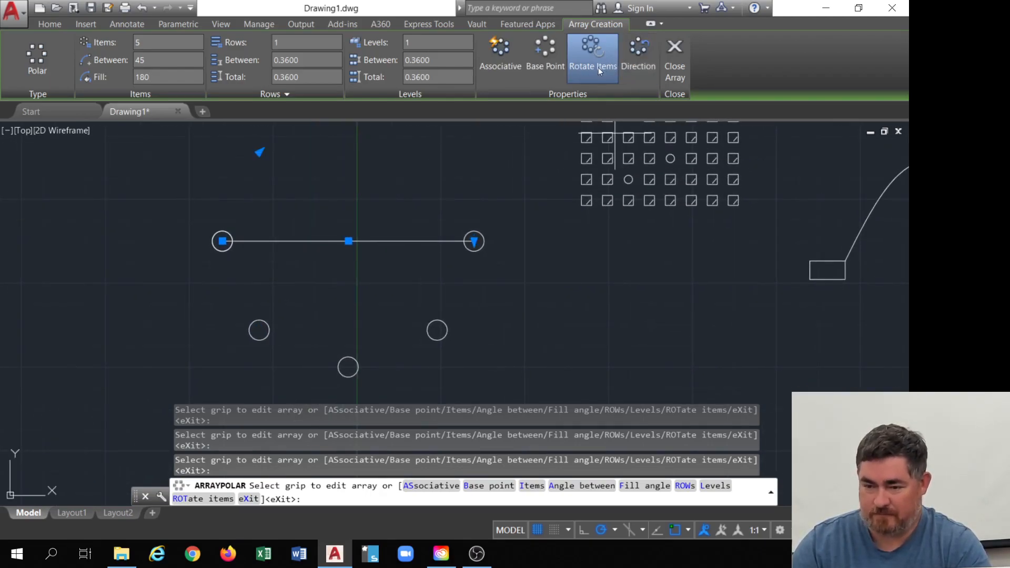
left_click(623, 65)
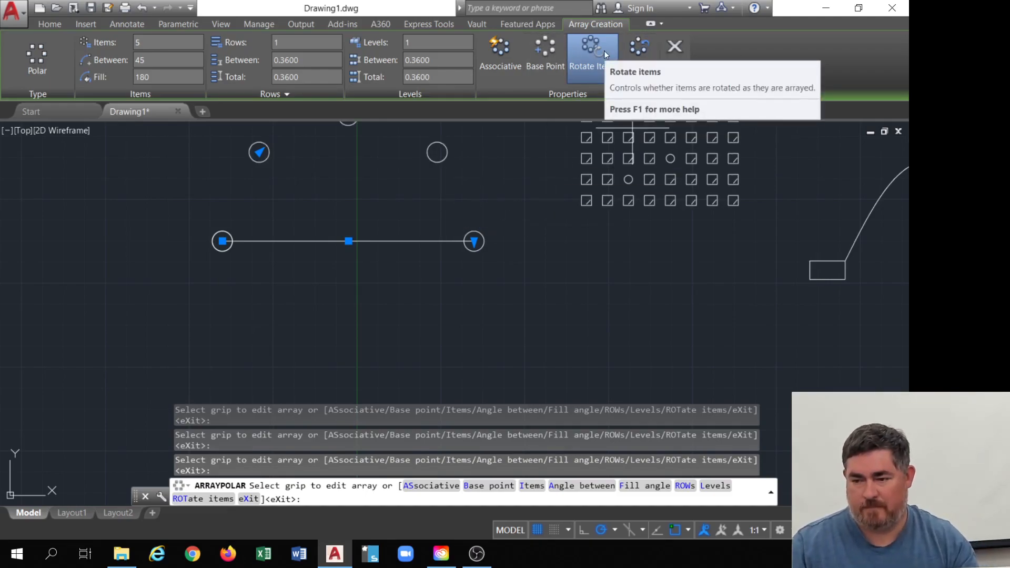
key("Escape")
key("Escape")
Delete all five arrayed circles, keeping the horizontal line
left_click(313, 162)
left_click(222, 161)
scroll(486, 205, "down", 6)
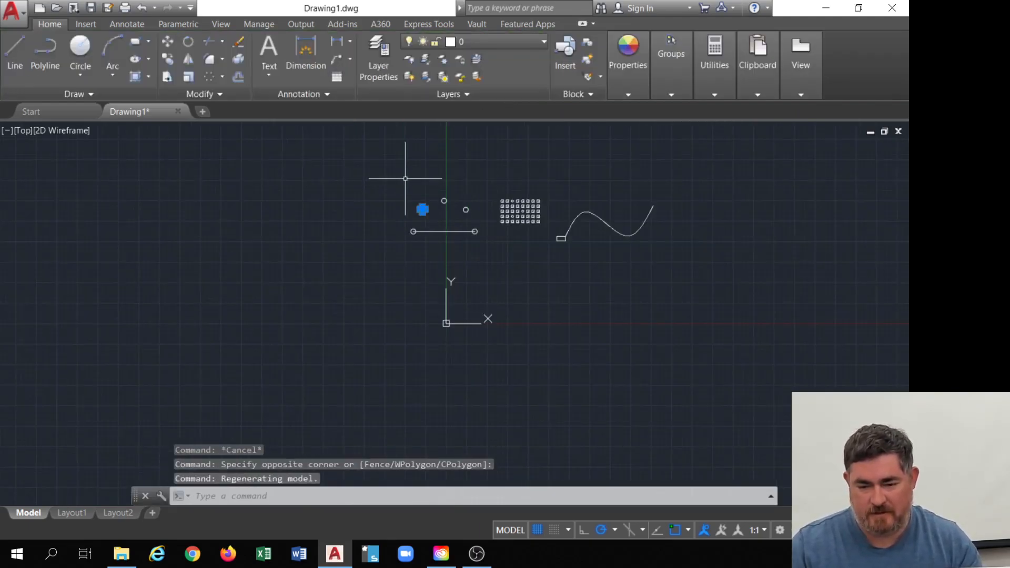
left_click(403, 179)
left_click(485, 246)
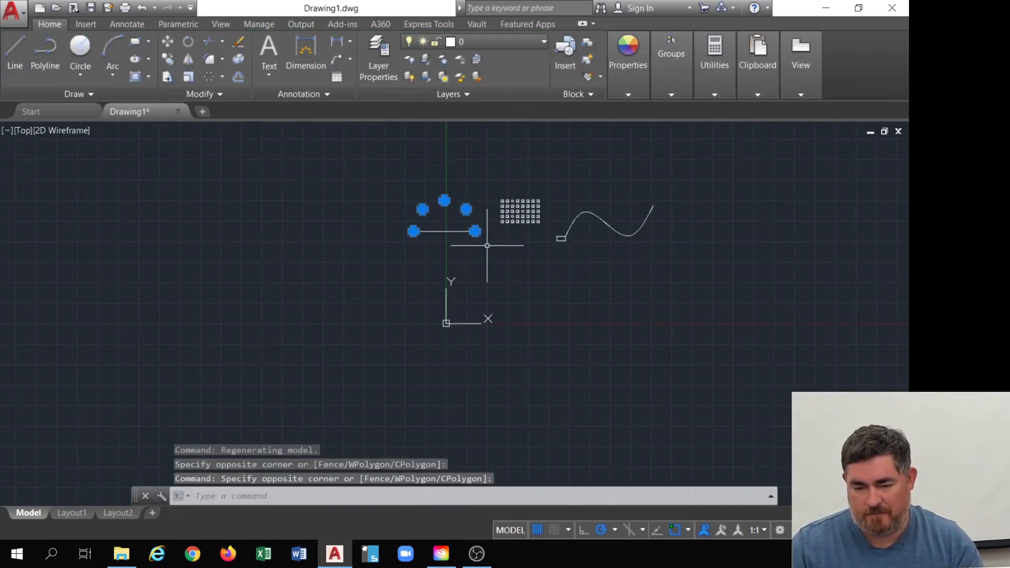
key("Delete")
Copy the rectangle beside the curve, placing its top-left corner on the left endpoint of the horizontal line
left_click(561, 241)
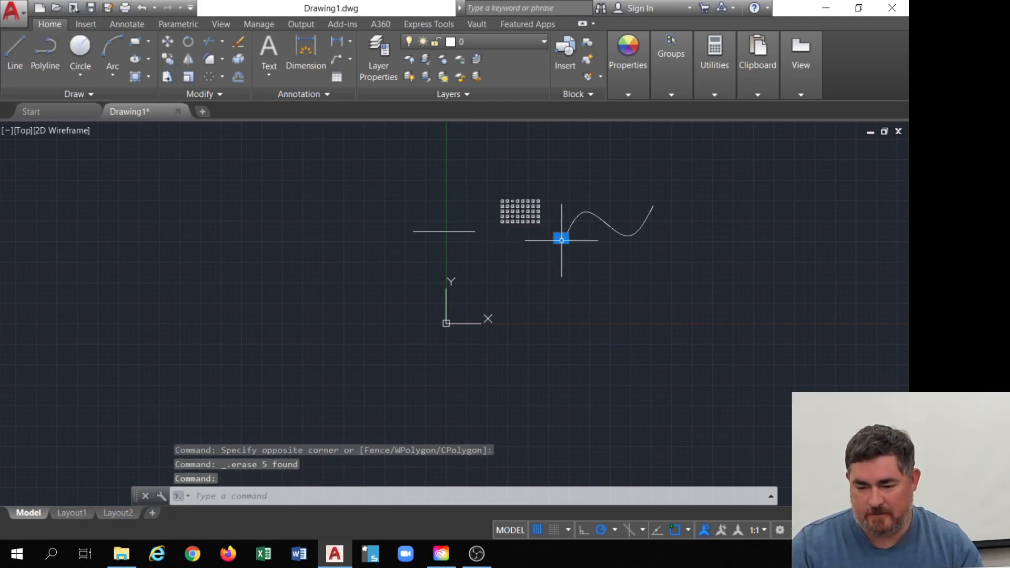
scroll(603, 304, "up", 5)
scroll(565, 261, "down", 5)
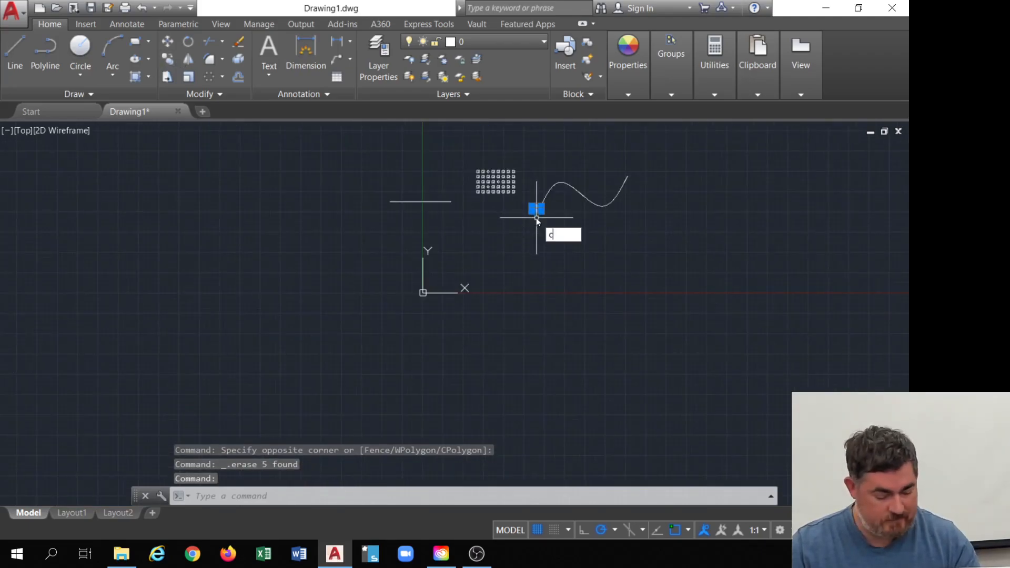
key("Return")
left_click(537, 216)
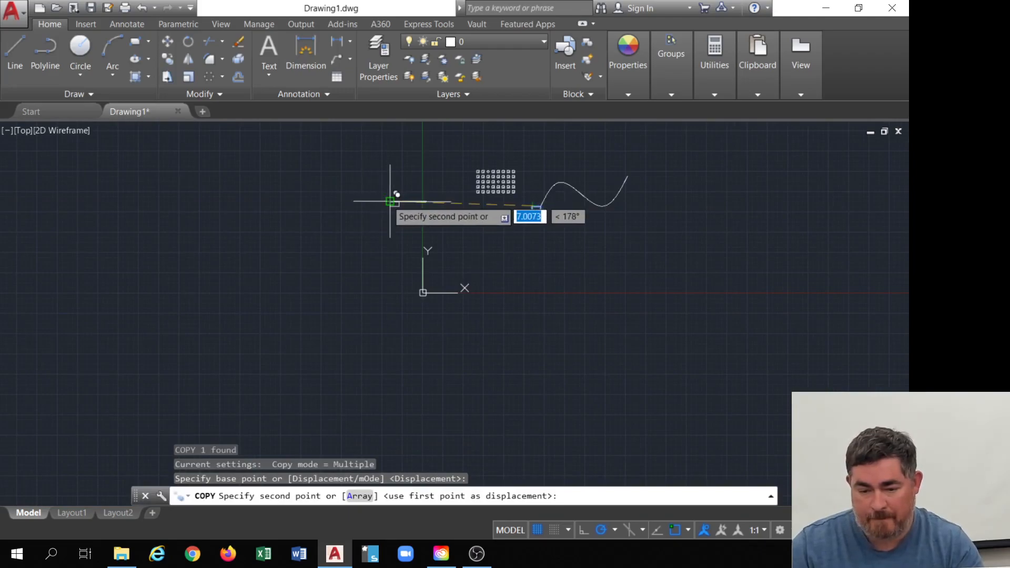
scroll(419, 212, "up", 8)
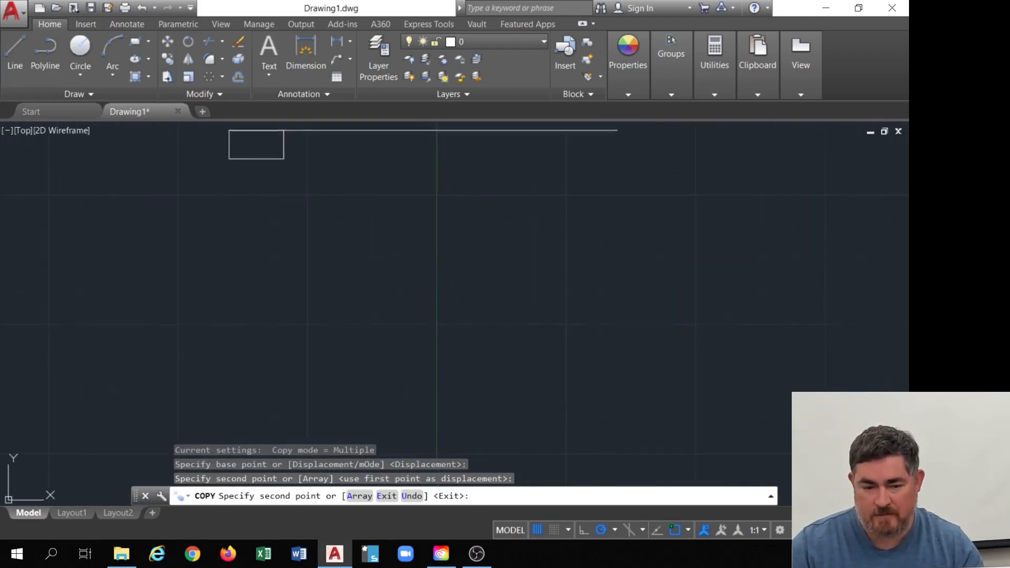
key("Escape")
Create a polar array of the copied rectangle about the line's midpoint and turn off item rotation
left_click(212, 78)
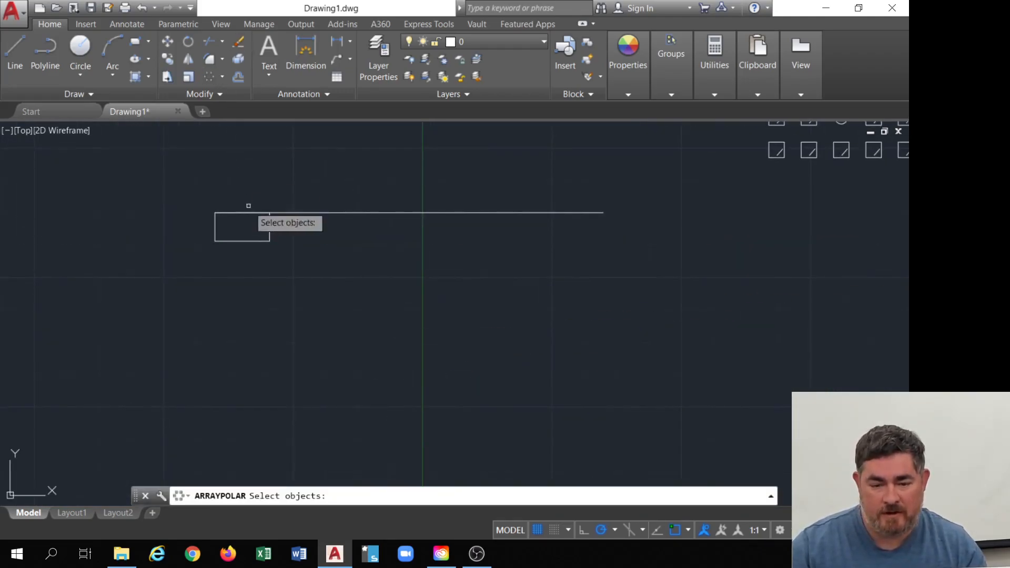
left_click(246, 240)
key("Return")
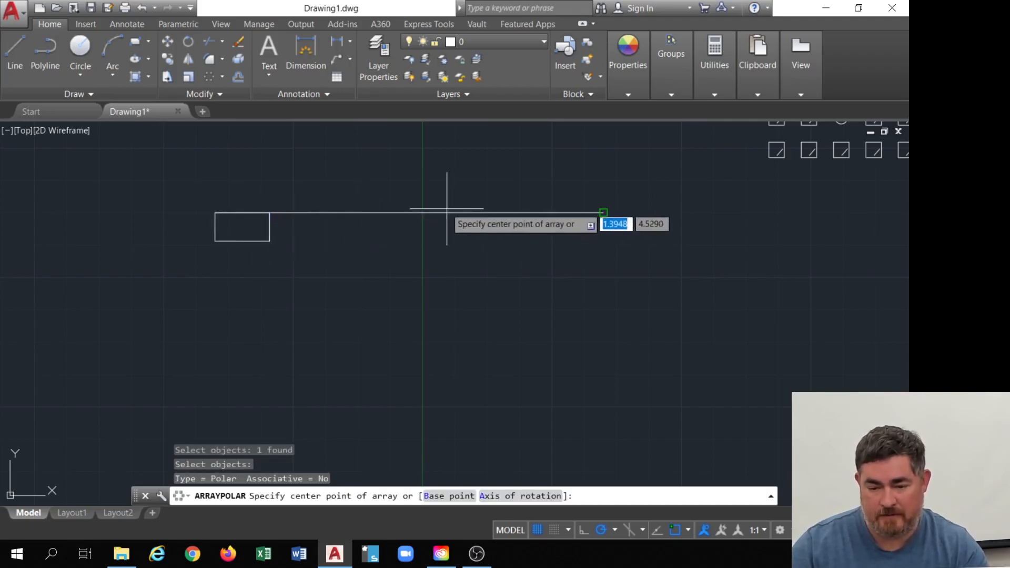
right_click(417, 213, "shift")
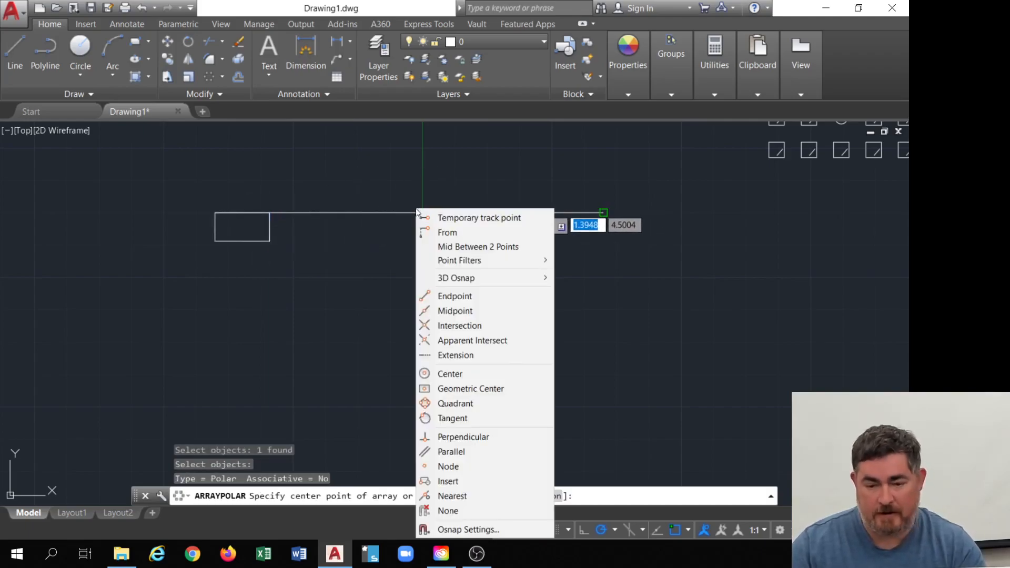
left_click(455, 310)
left_click(432, 213)
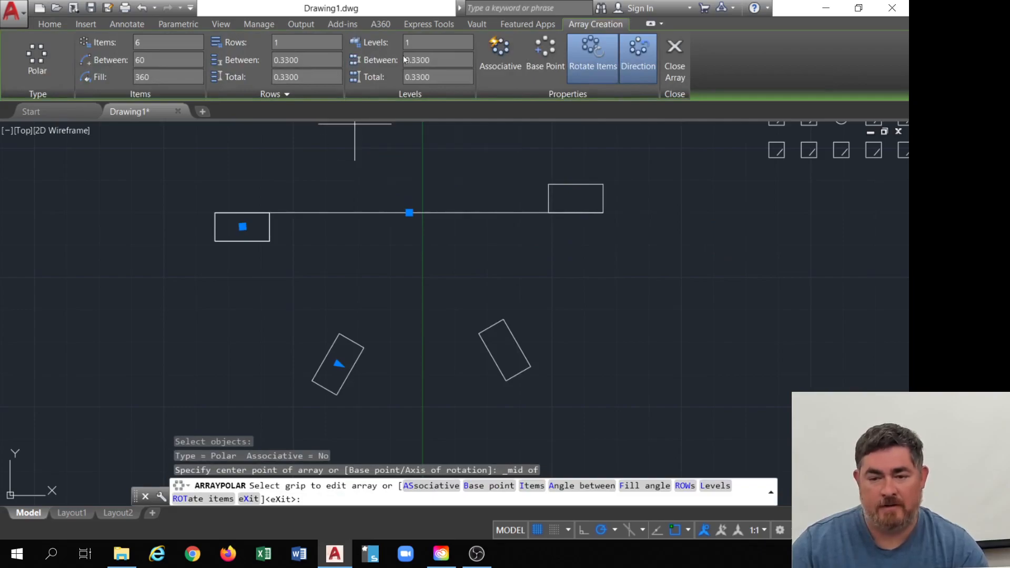
left_click(595, 51)
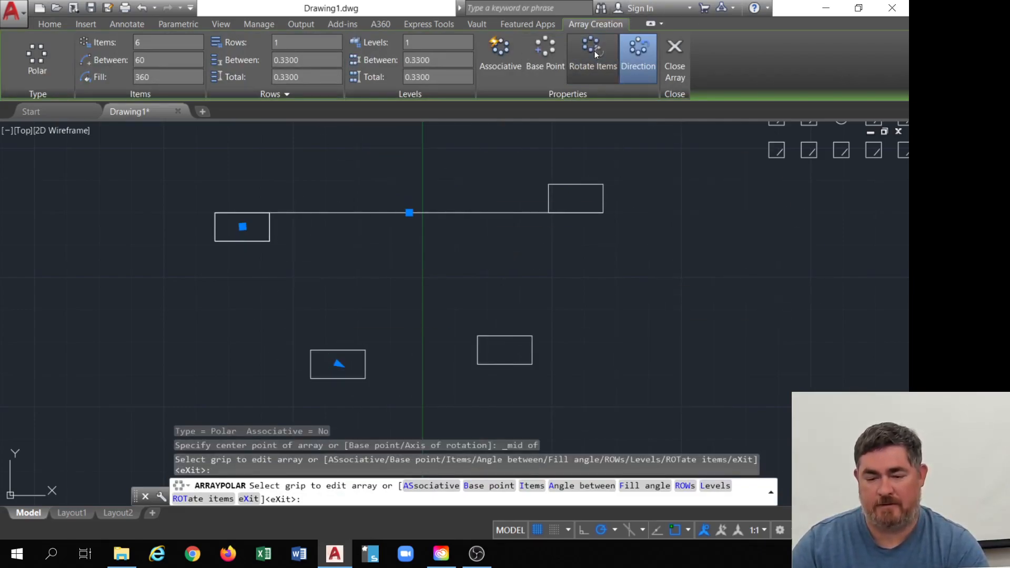
Toggle item rotation on and back off, make the polar array of rectangles associative, and finish the array
left_click(594, 51)
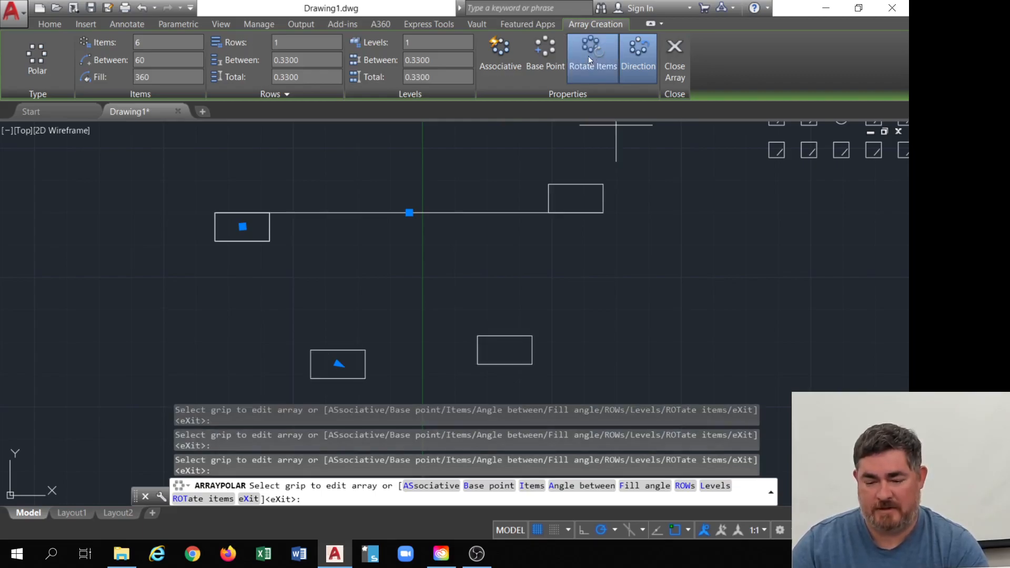
left_click(592, 57)
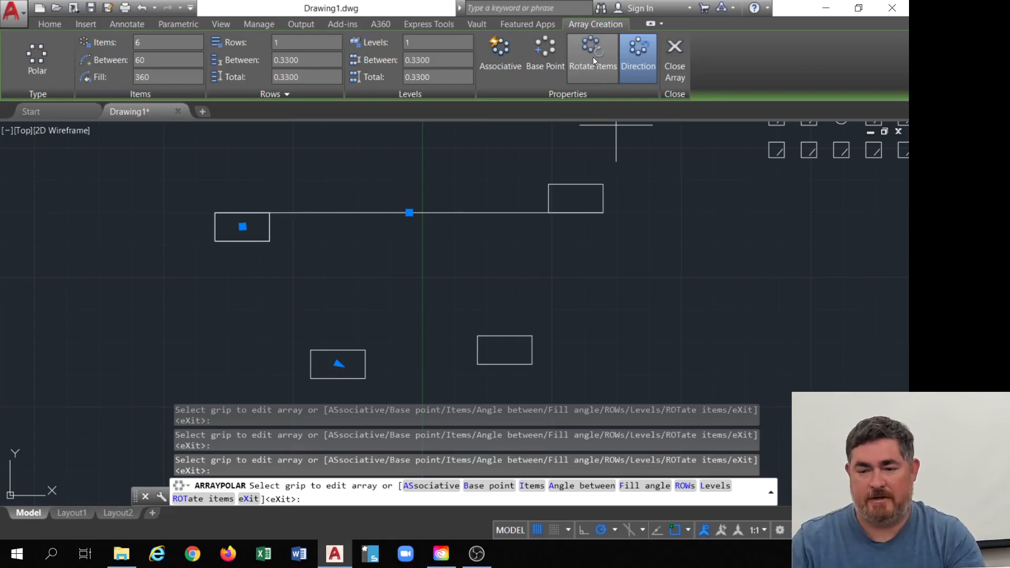
left_click(495, 60)
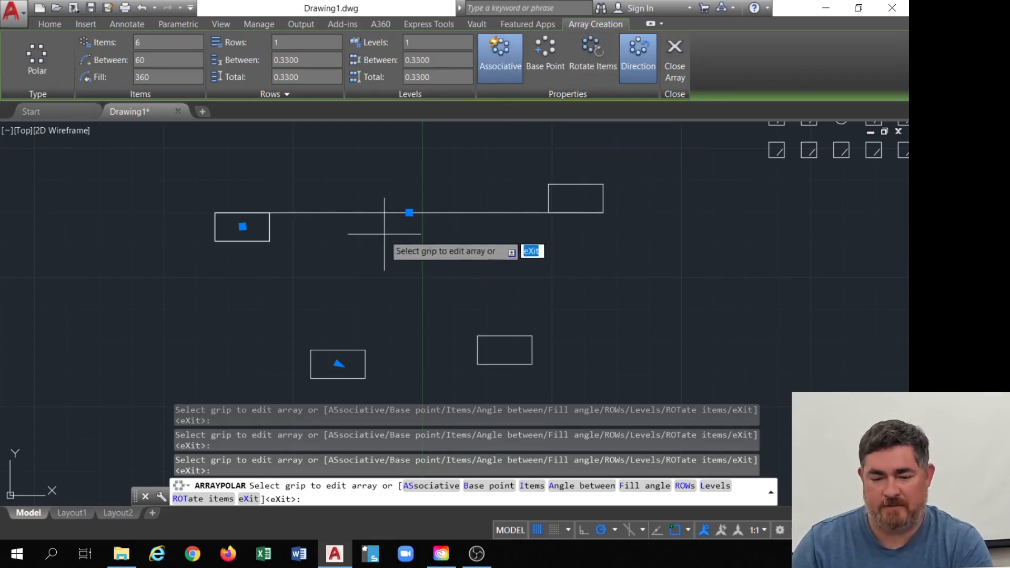
left_click(674, 53)
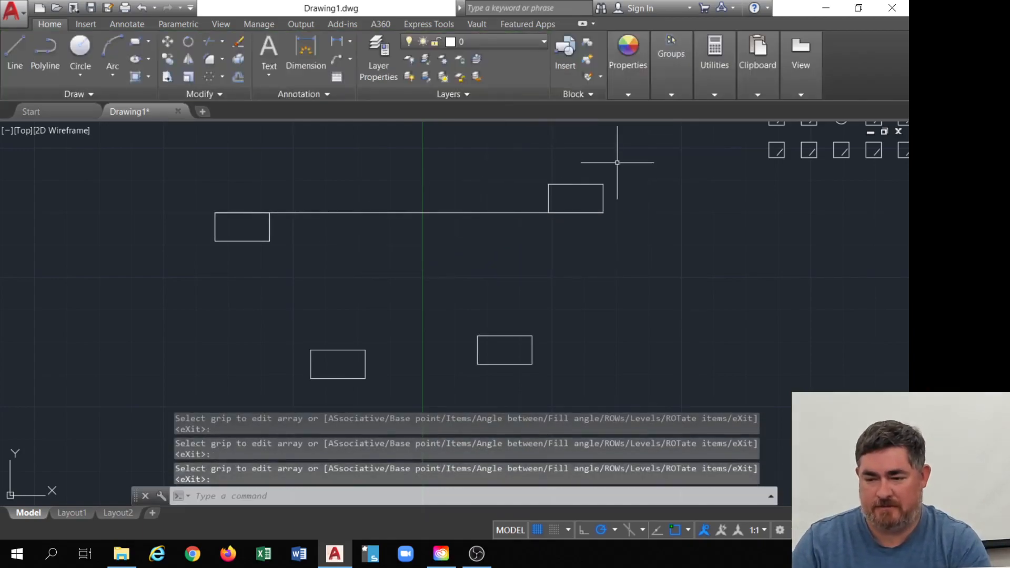
Edit the polar array of rectangles so its fill angle is 180 degrees, and close the array editor
left_click(585, 185)
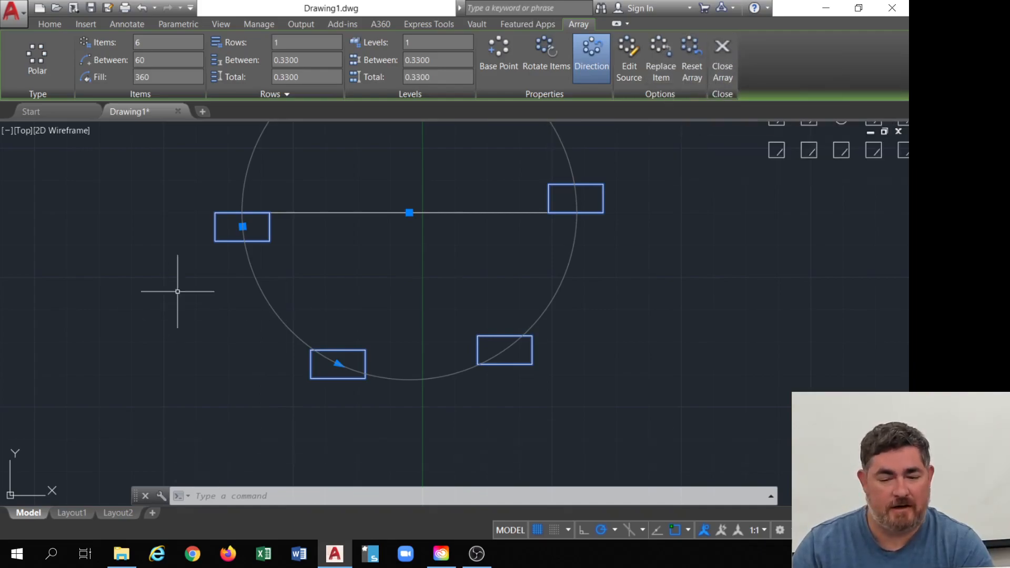
scroll(383, 288, "down", 5)
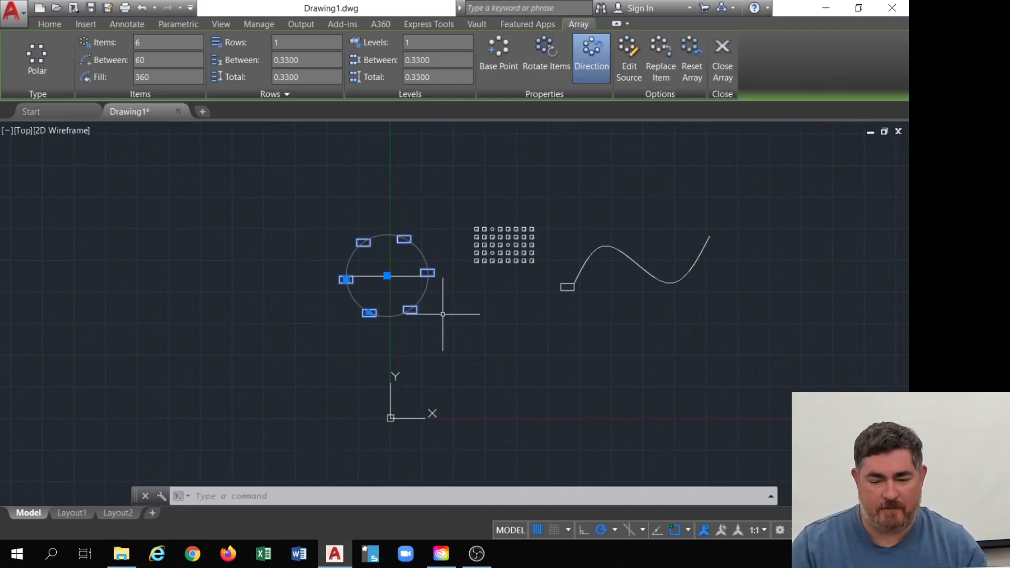
key("Escape")
left_click(404, 235)
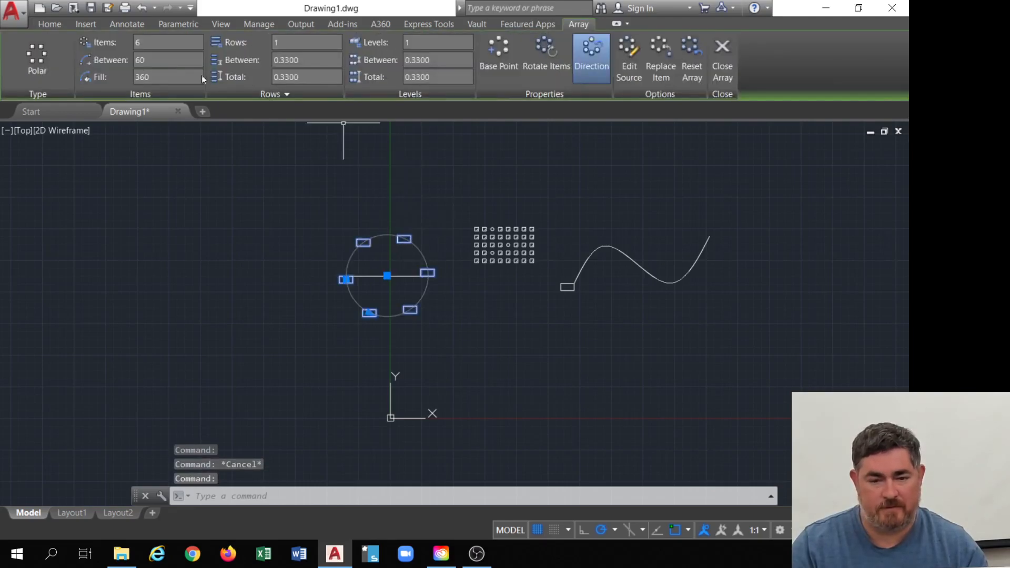
type("180")
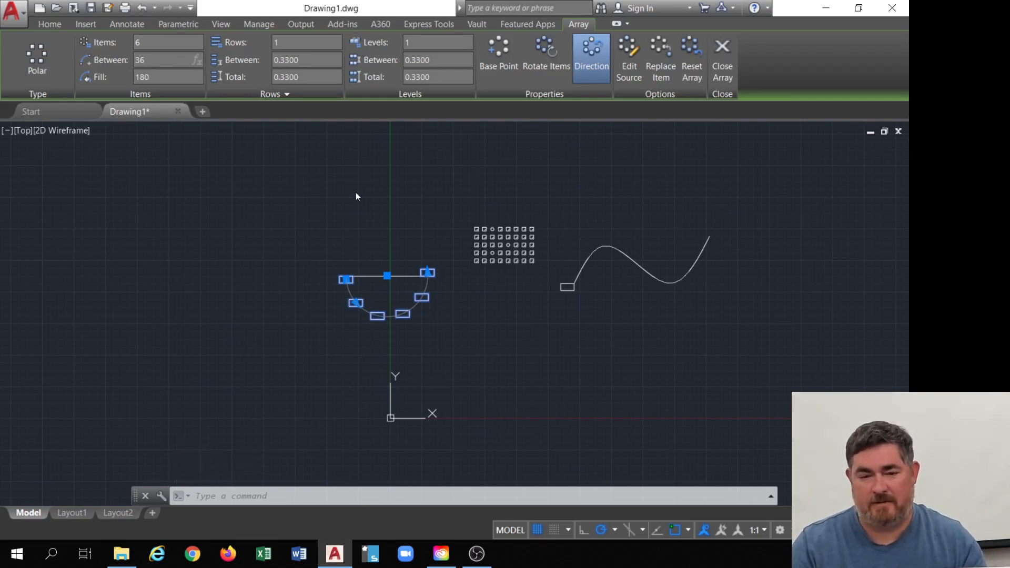
left_click(729, 56)
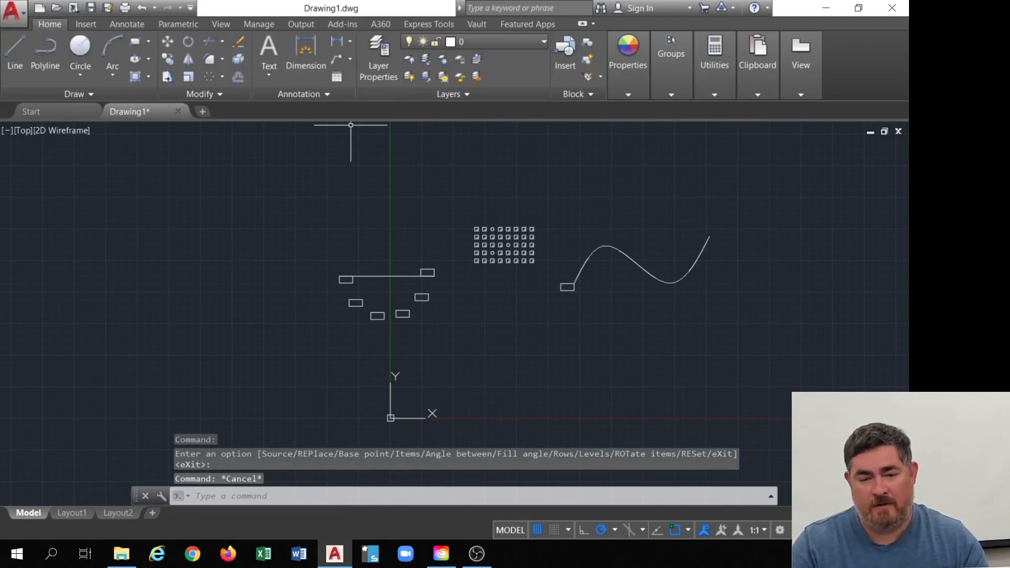
Draw an open polyline below the curve with a short vertical, a horizontal, an upward diagonal and a final horizontal segment
mouse_move(516, 217)
middle_mouse_down()
mouse_move(435, 210)
mouse_move(329, 227)
middle_mouse_up()
scroll(405, 241, "up", 2)
scroll(405, 241, "down", 2)
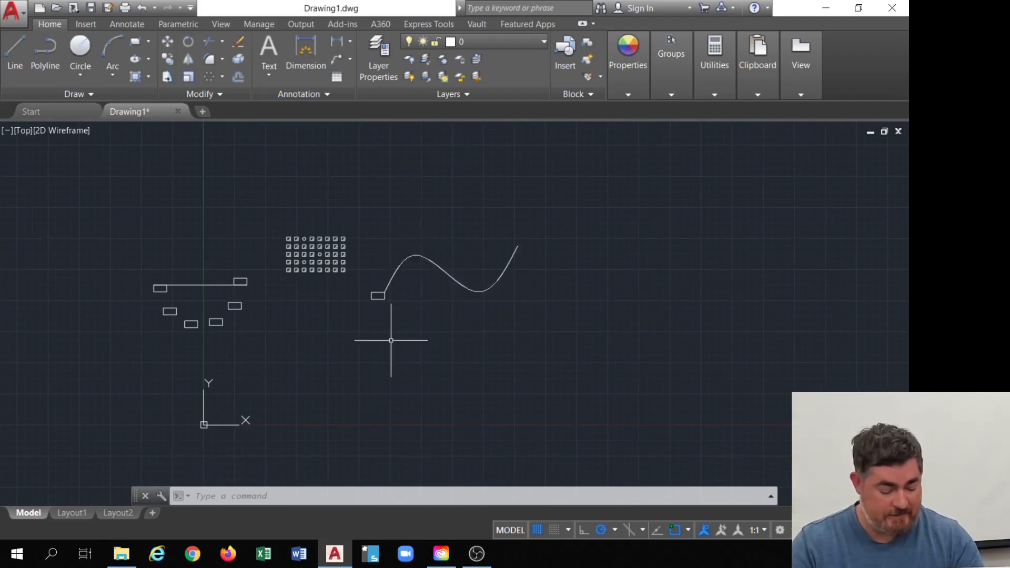
type("l")
key("Return")
left_click(390, 425)
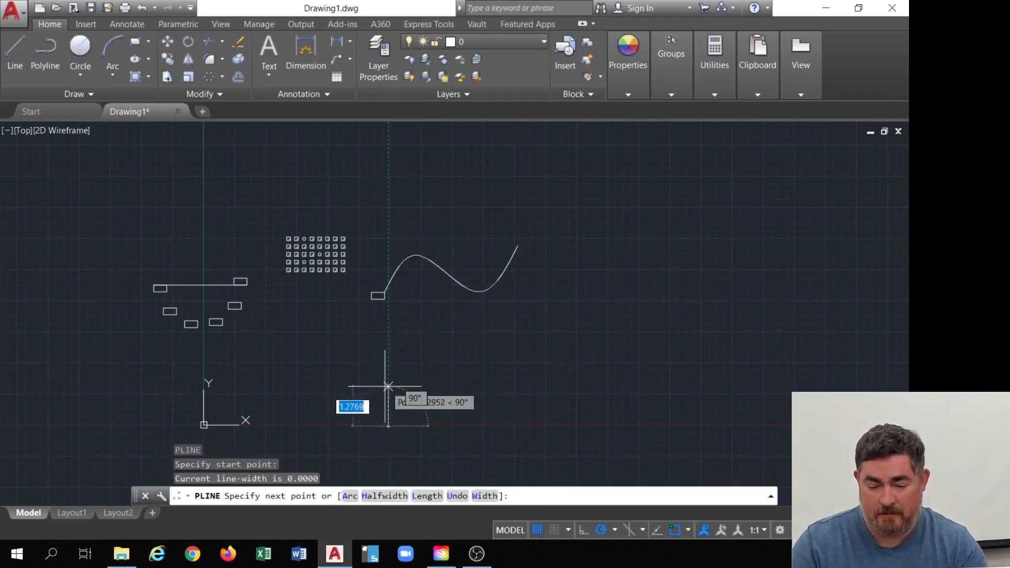
left_click(388, 396)
left_click(509, 396)
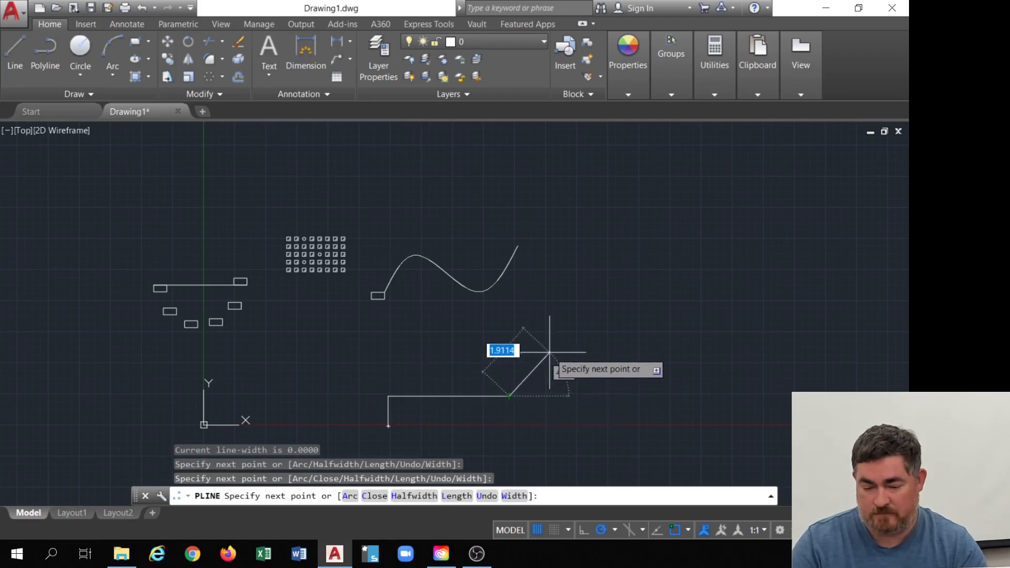
left_click(550, 351)
left_click(673, 352)
key("Return")
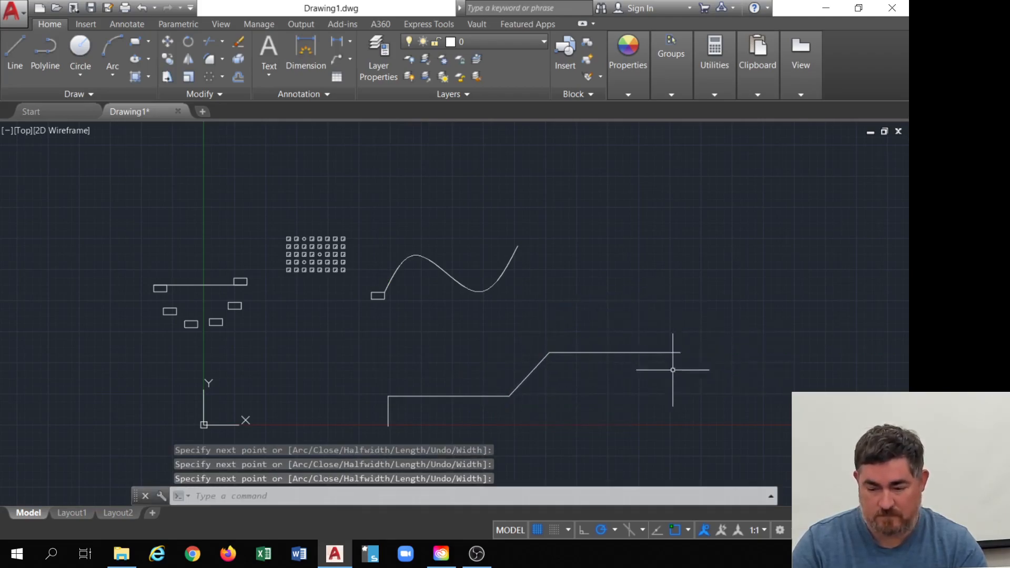
Copy the rectangle beside the curve by its top-right corner onto the lower start point of the stepped polyline
left_click(378, 297)
type("co")
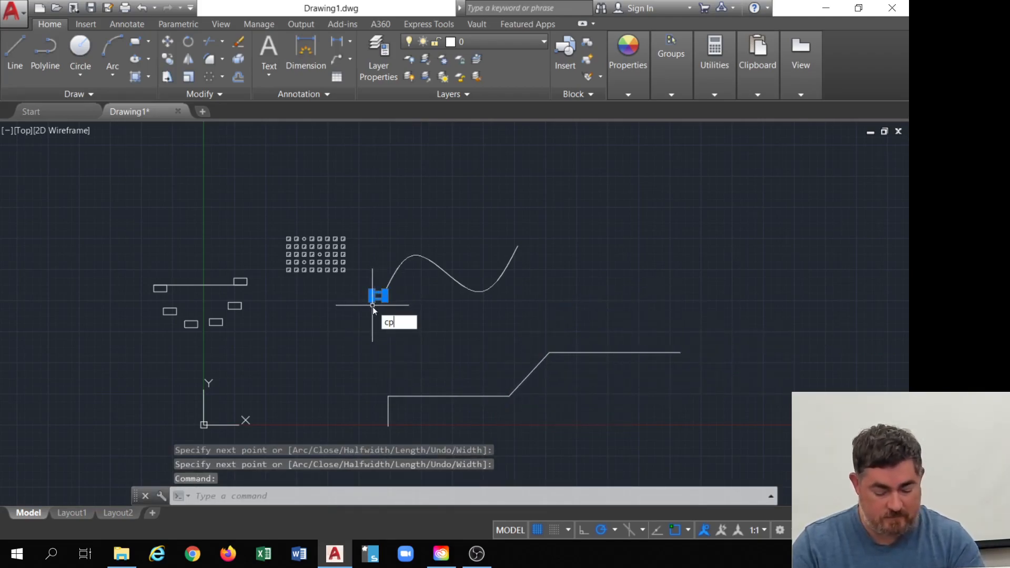
key("Return")
left_click(385, 294)
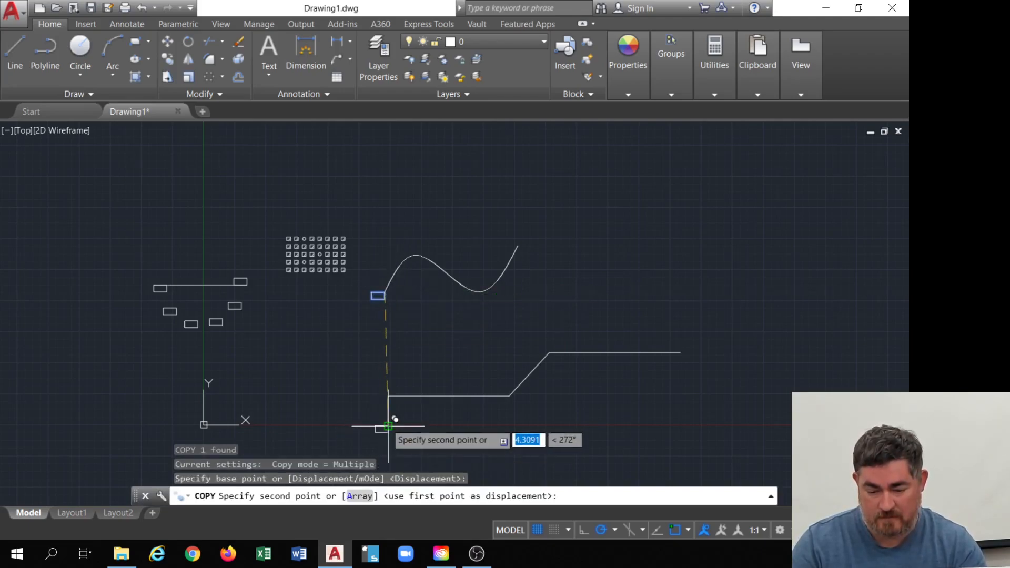
left_click(388, 427)
key("Escape")
left_click(388, 406)
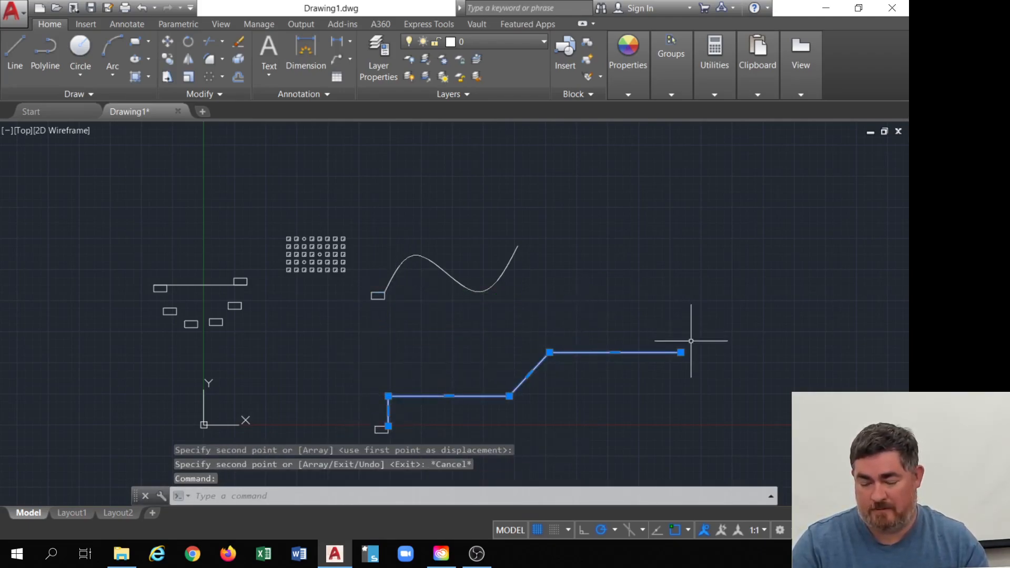
key("Escape")
Create a path array of the rectangle beside the curve along the curve, toggling item alignment off and back on
left_click(220, 79)
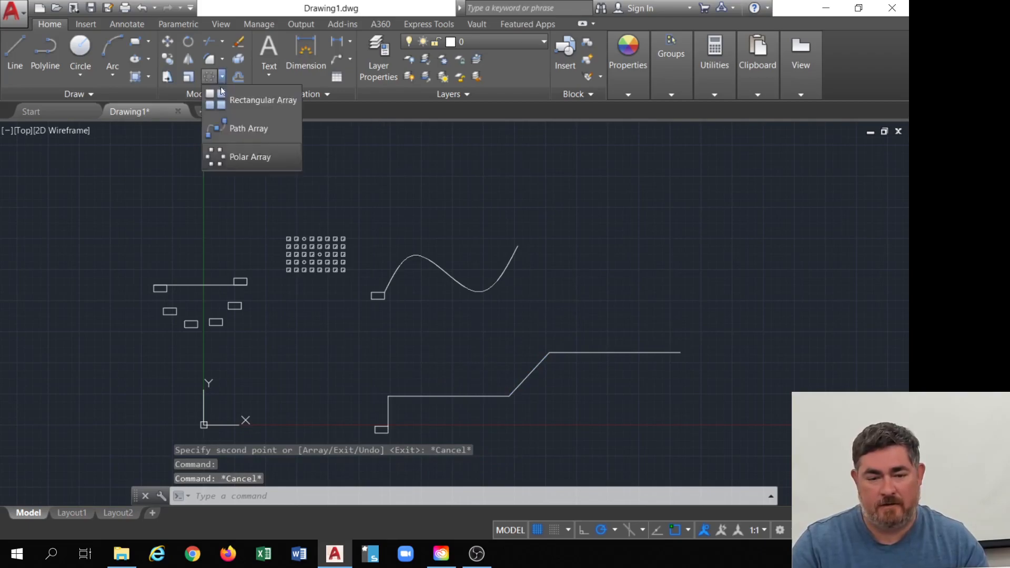
left_click(227, 131)
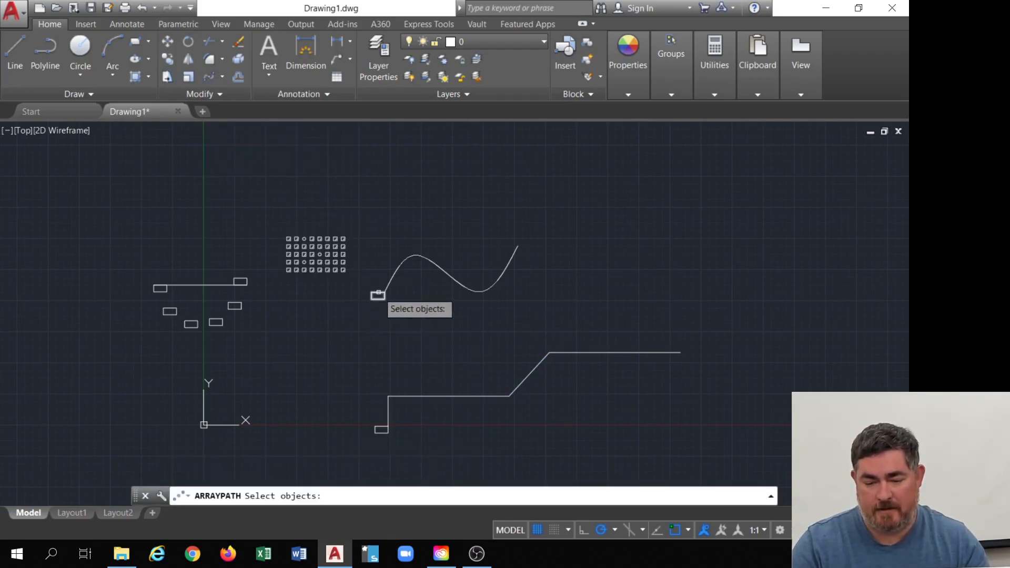
left_click(377, 295)
key("Return")
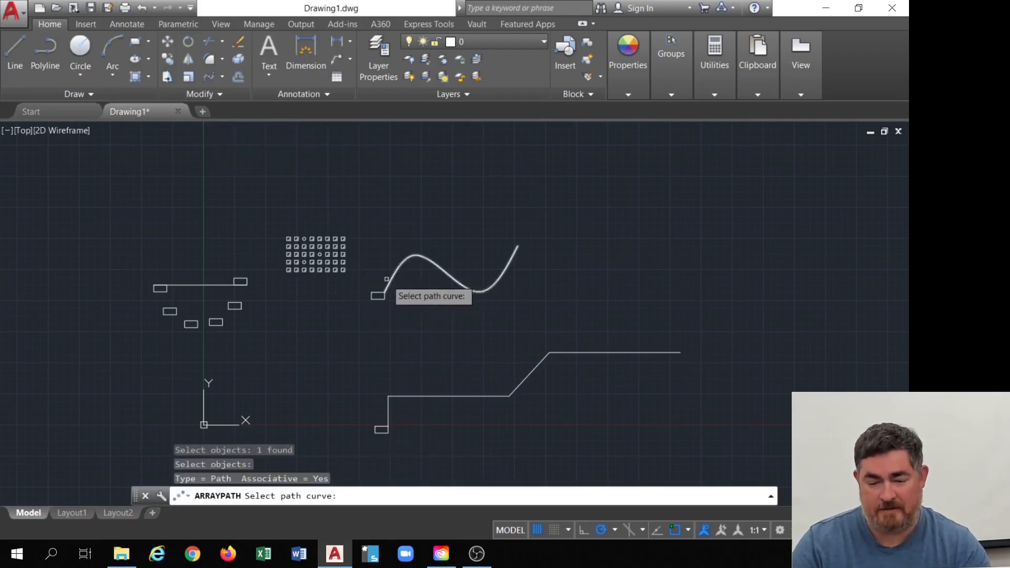
left_click(391, 279)
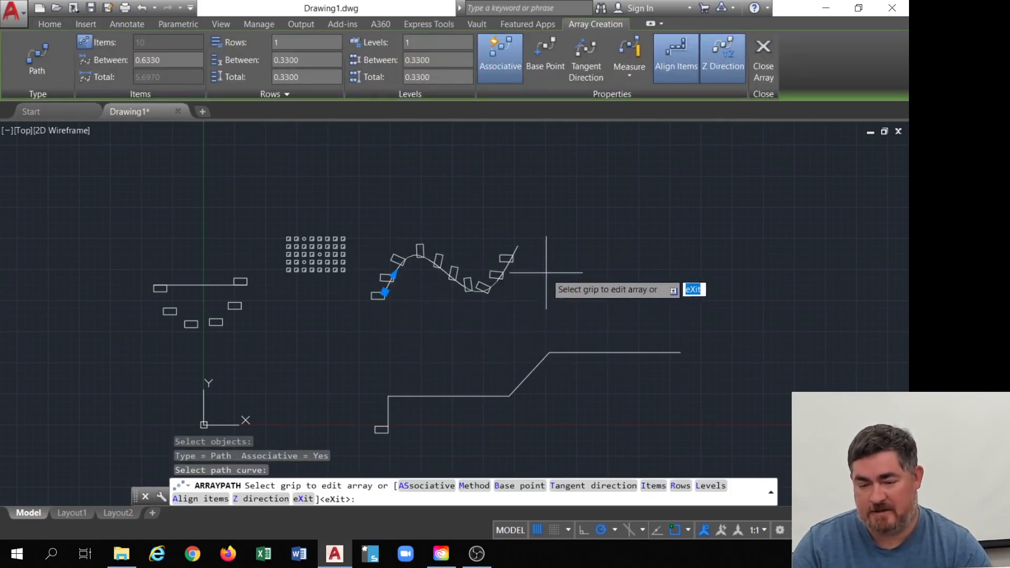
scroll(498, 309, "up", 2)
middle_click_drag(477, 304, 582, 315)
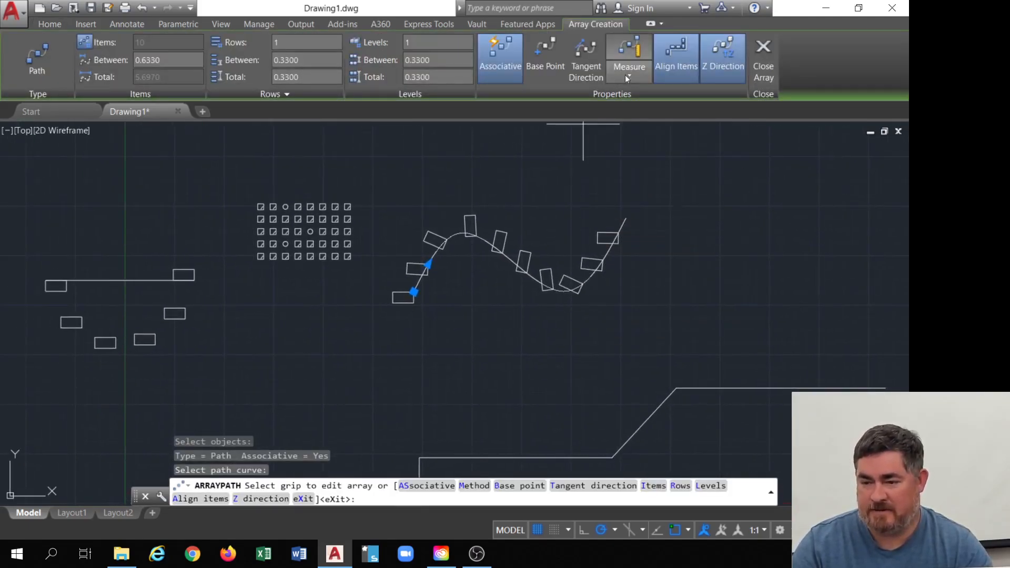
left_click(676, 55)
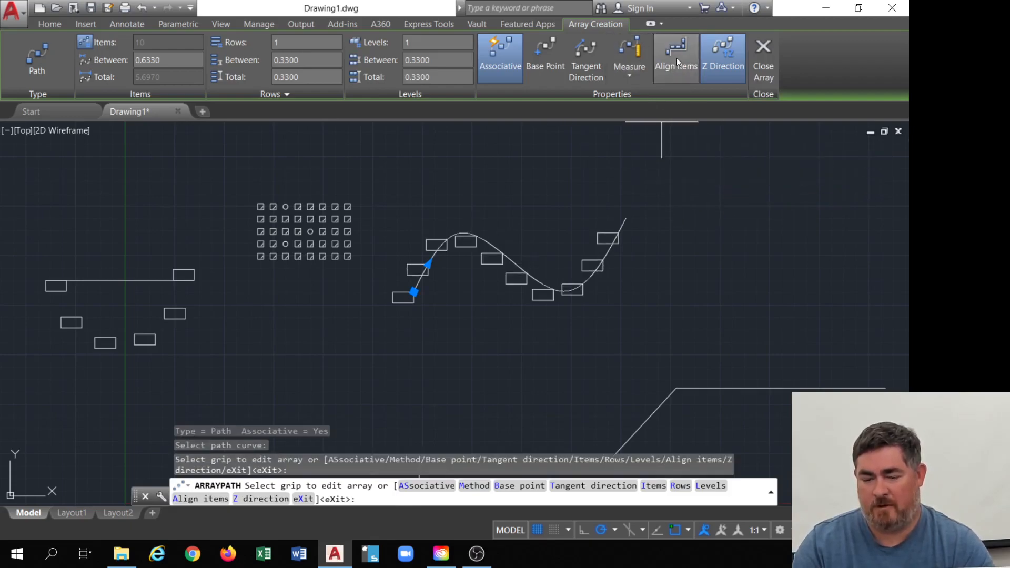
left_click(682, 58)
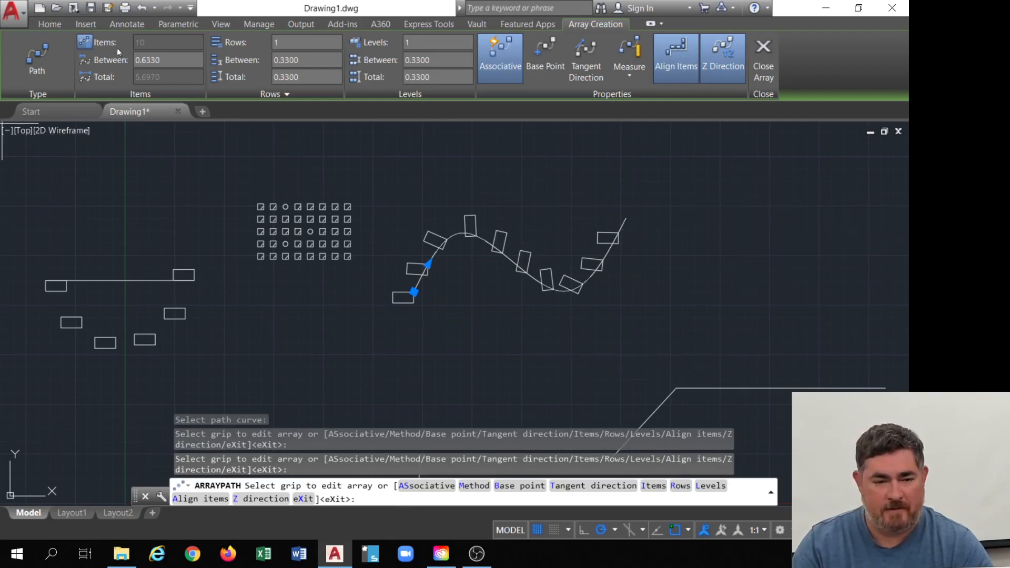
Set the path array's item spacing to 1, give it 2 rows spaced 0.5 apart, and finish the array
left_click(151, 60)
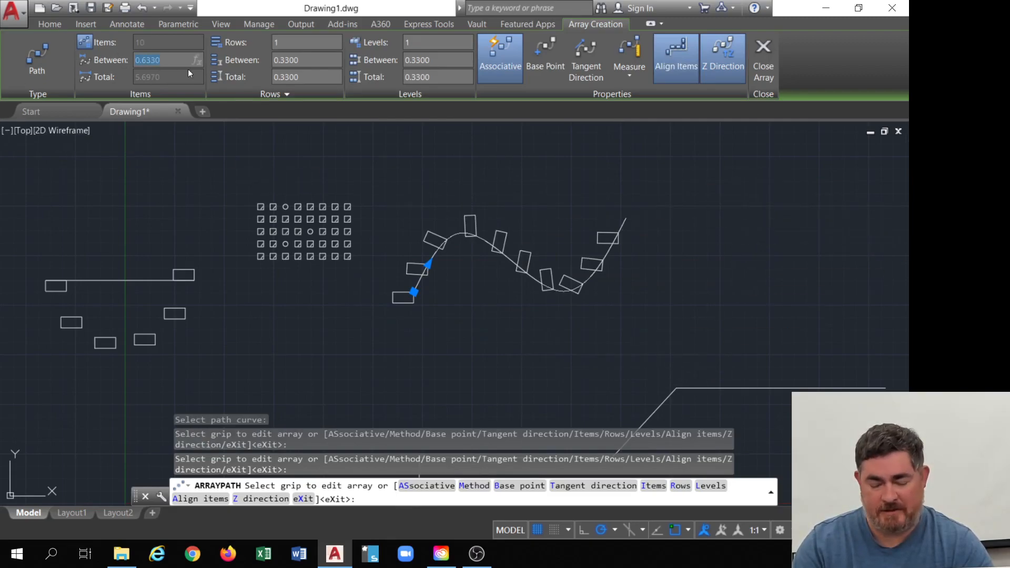
type("1")
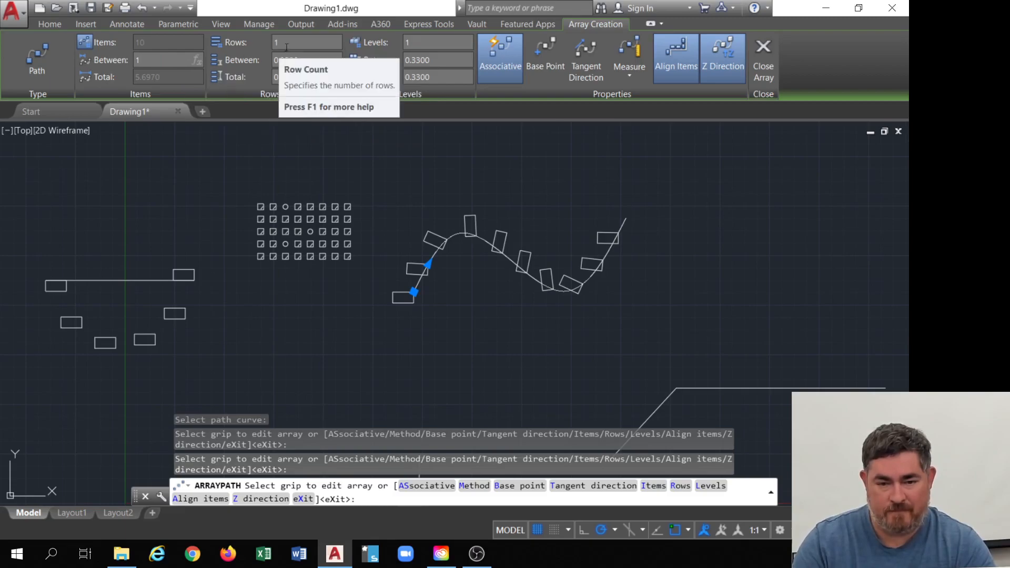
left_click(304, 43)
type("2")
key("Tab")
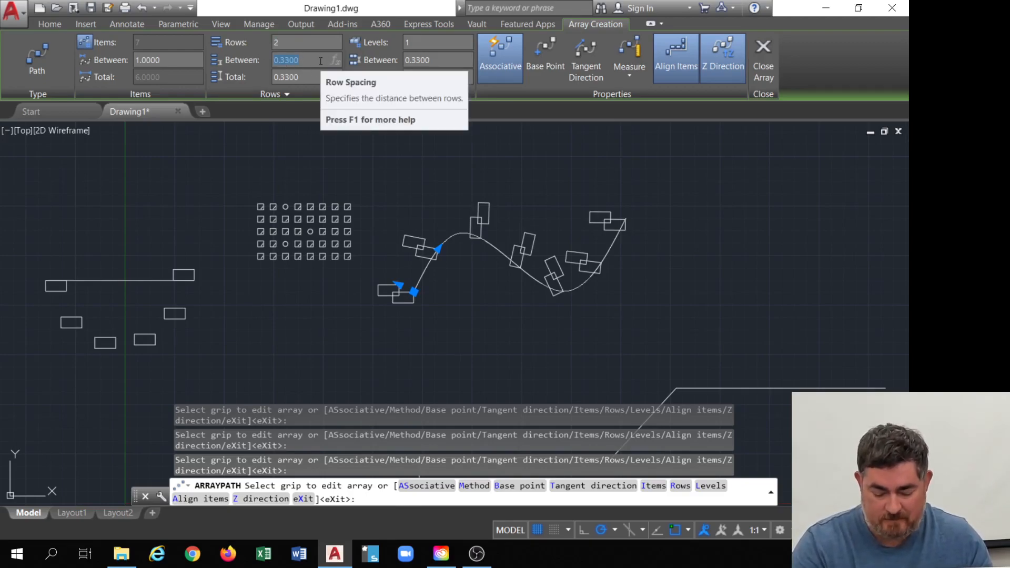
type(".5")
key("Tab")
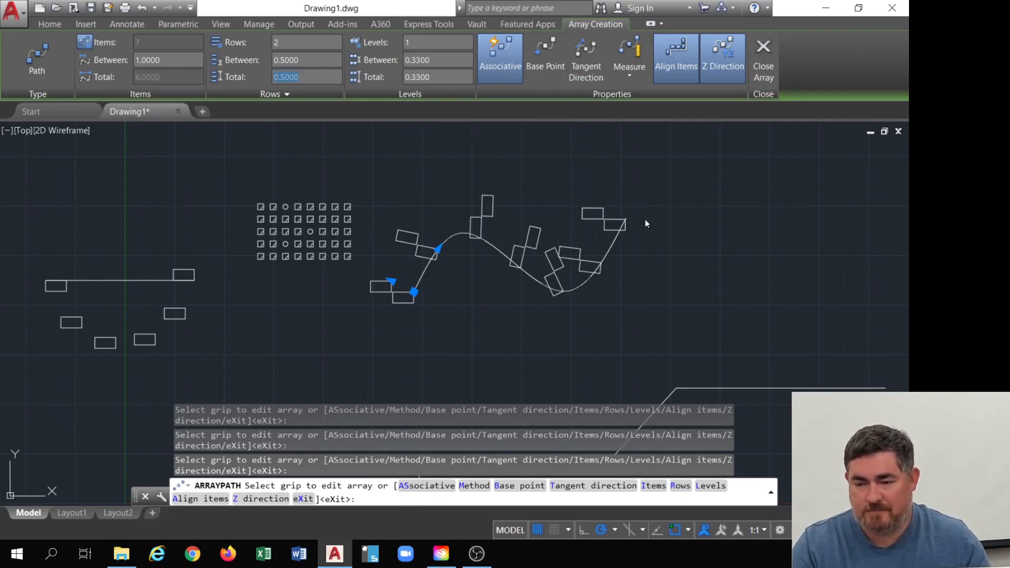
left_click(768, 54)
Create a path array of the copied rectangle along the stepped polyline with the default settings, and finish it
scroll(484, 343, "up", 2)
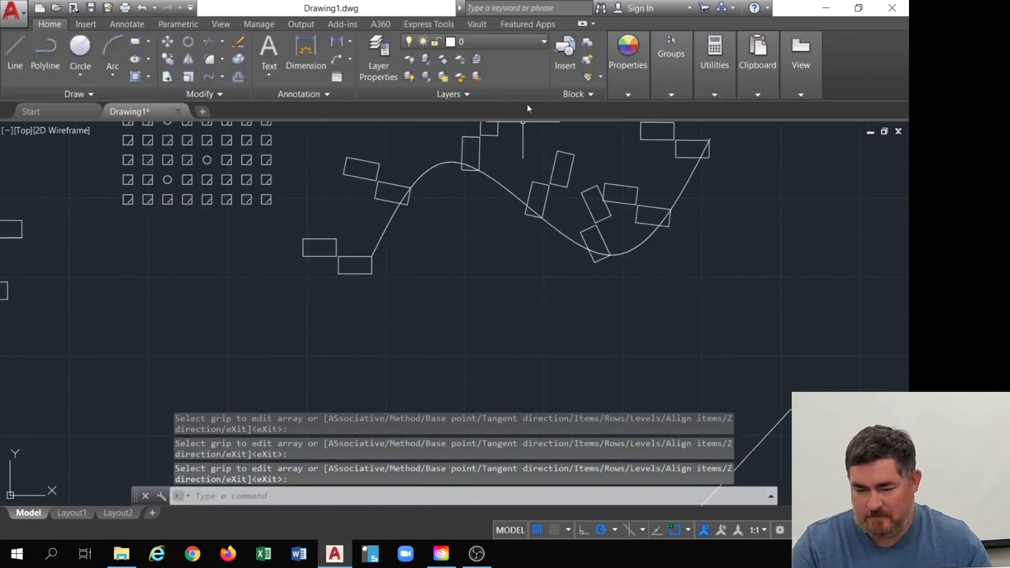
scroll(486, 354, "down", 5)
scroll(461, 343, "up", 4)
middle_click_drag(467, 201, 448, 409)
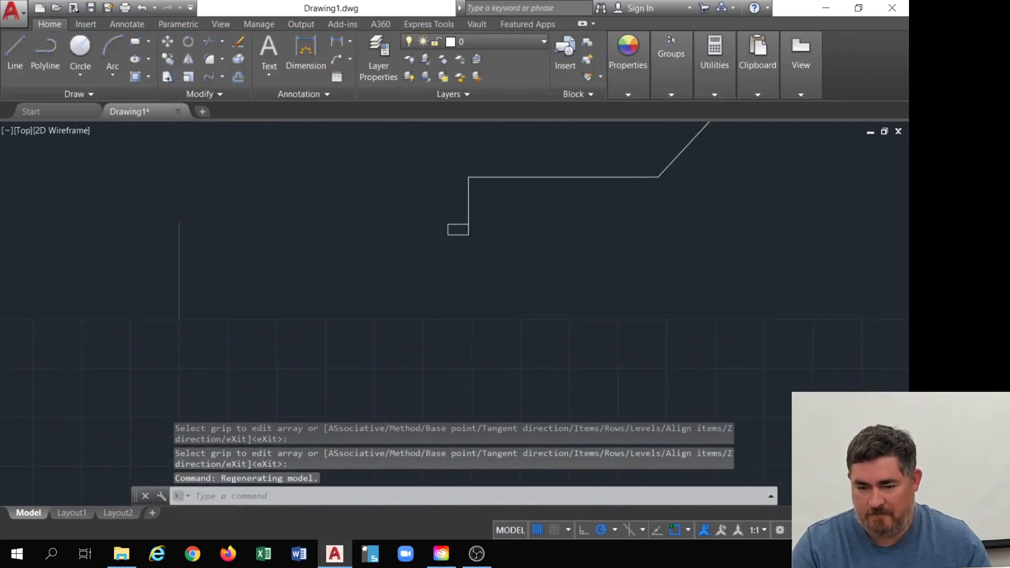
left_click(209, 76)
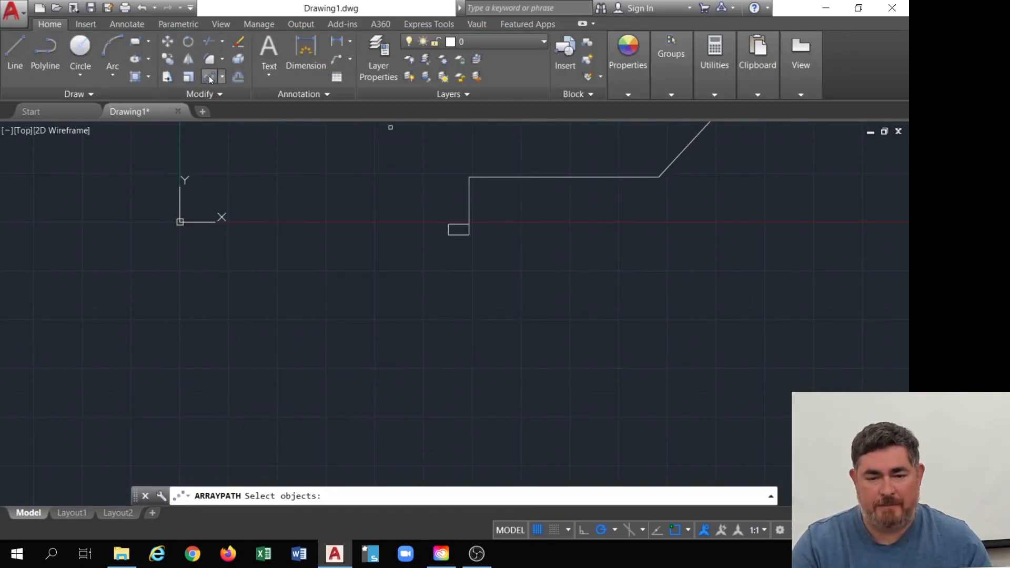
left_click(462, 225)
key("Return")
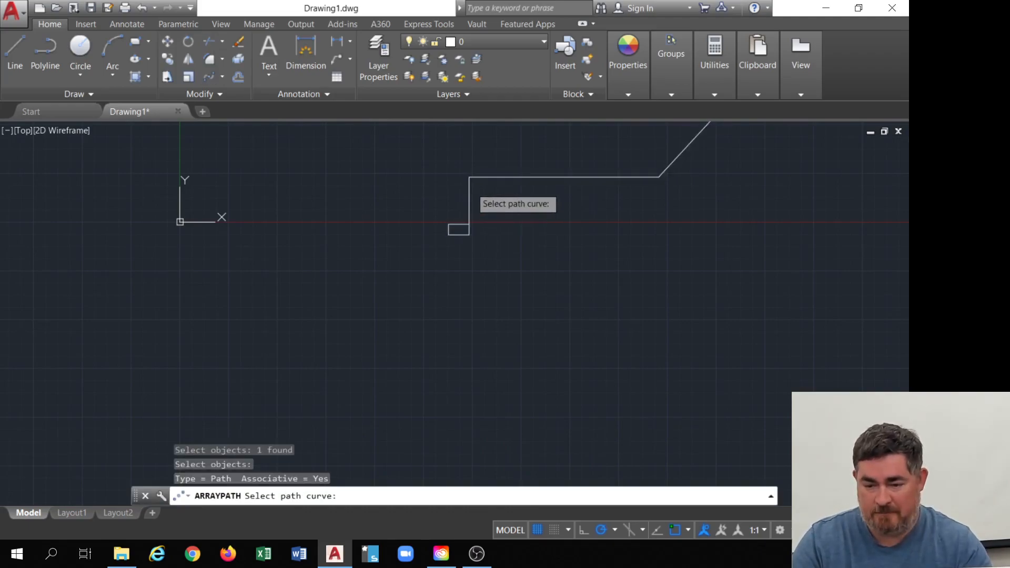
left_click(469, 195)
middle_click_drag(451, 358, 357, 405)
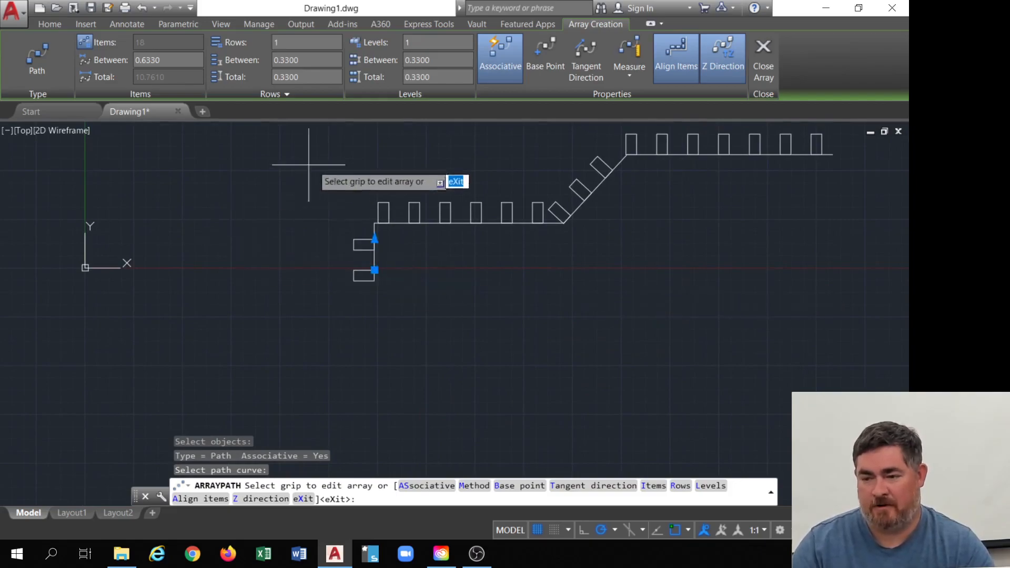
left_click(763, 57)
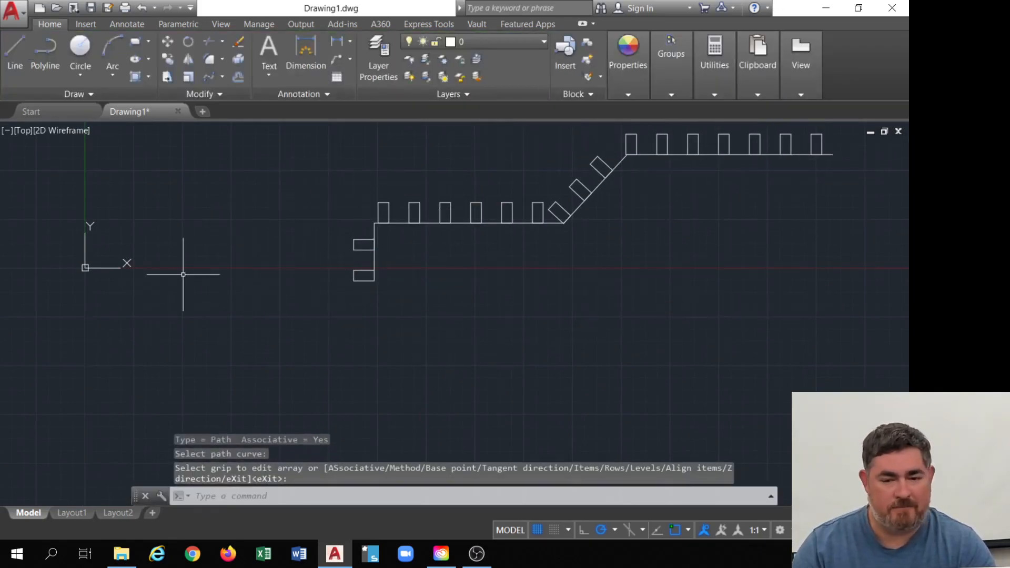
scroll(181, 279, "up", 2)
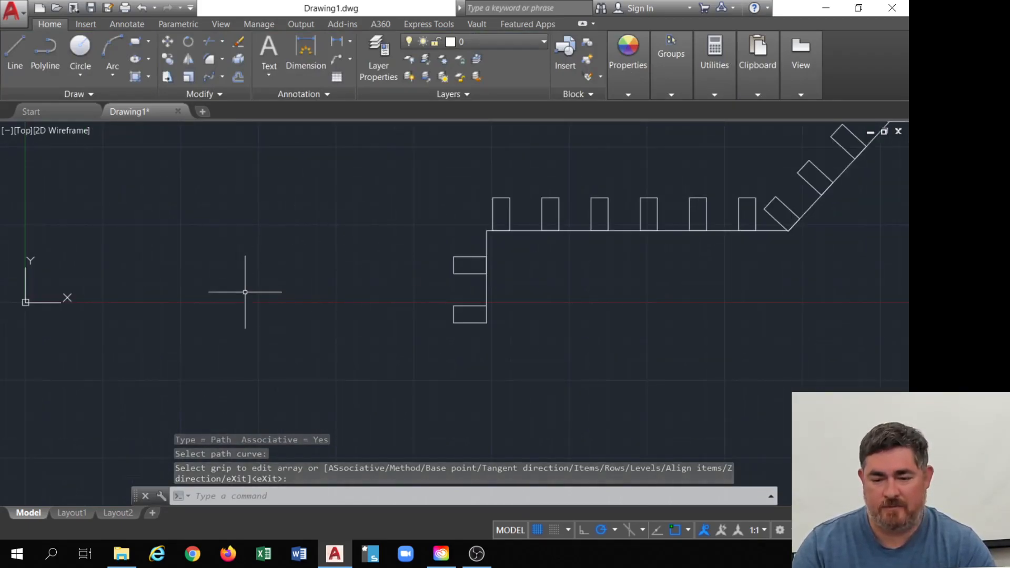